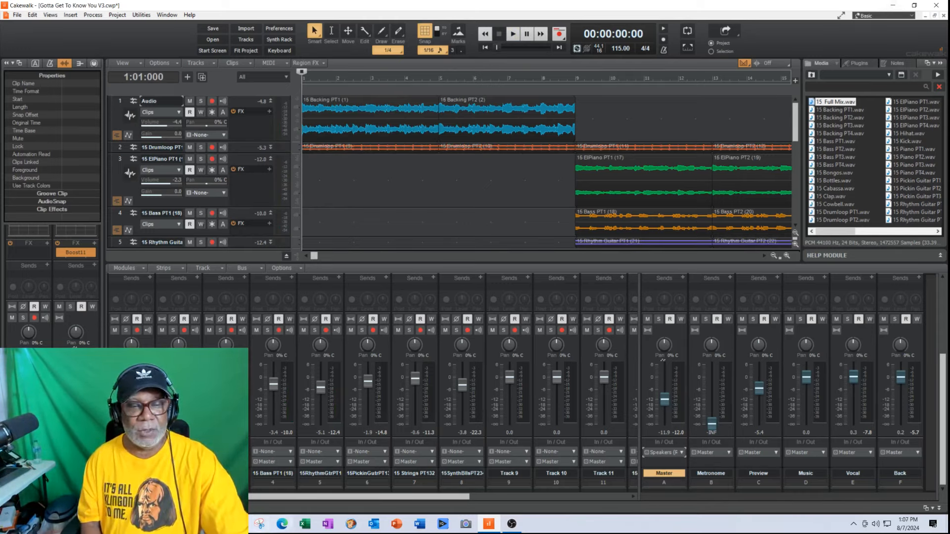
# Switch to the 15 Still Rock With You E 115bpm folder, play 15 Full Mix.wav, and close the player and folder.
pyautogui.hotkey('alt', 'Tab')
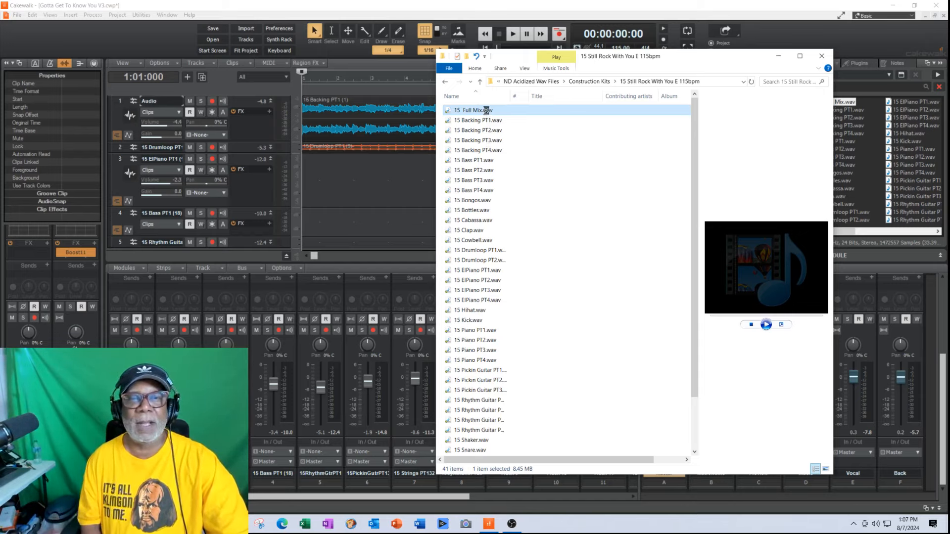
pyautogui.rightClick(486, 110)
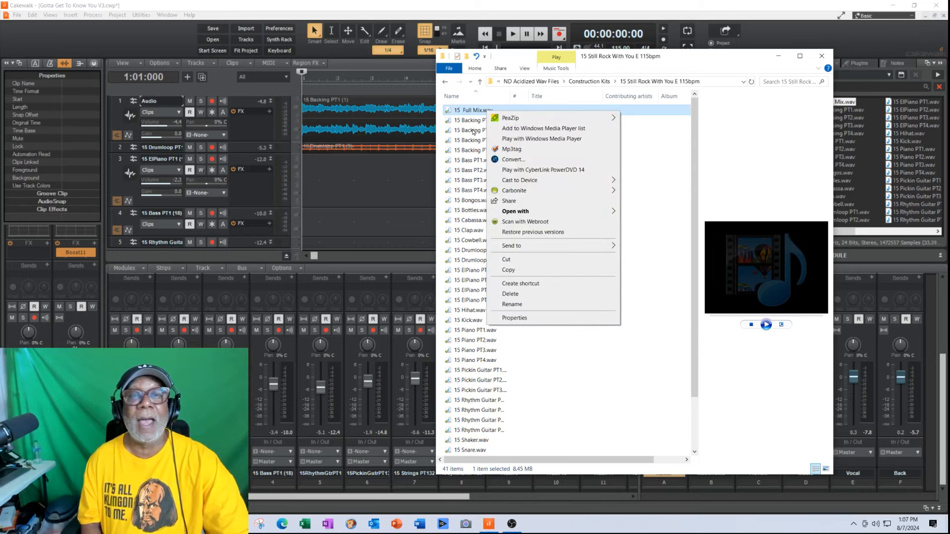
pyautogui.click(469, 113)
pyautogui.doubleClick(469, 110)
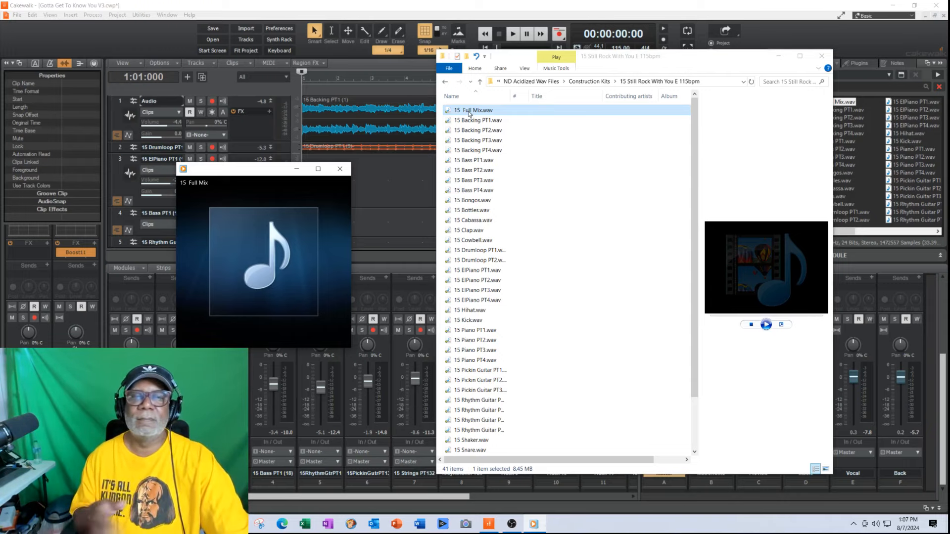
pyautogui.click(340, 169)
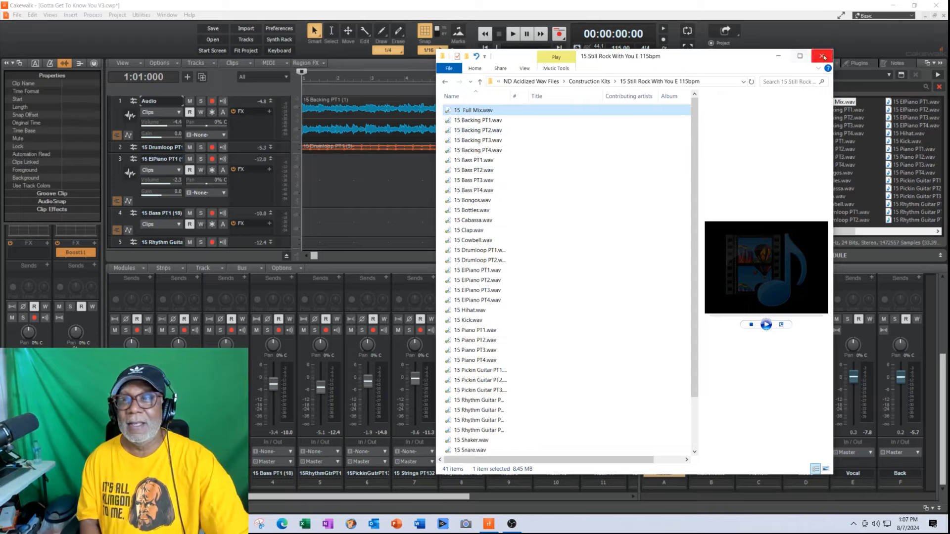
pyautogui.click(823, 57)
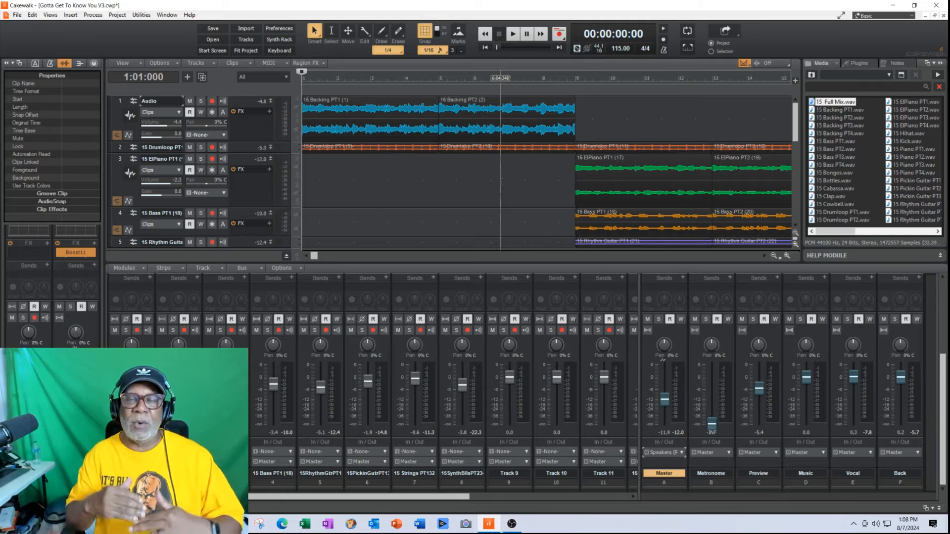
# Undock the media browser and preview the four backing loops, 15 Backing PT1.wav to 15 Backing PT4.wav, stopping playback at the end.
pyautogui.moveTo(821, 63); pyautogui.dragTo(705, 102)
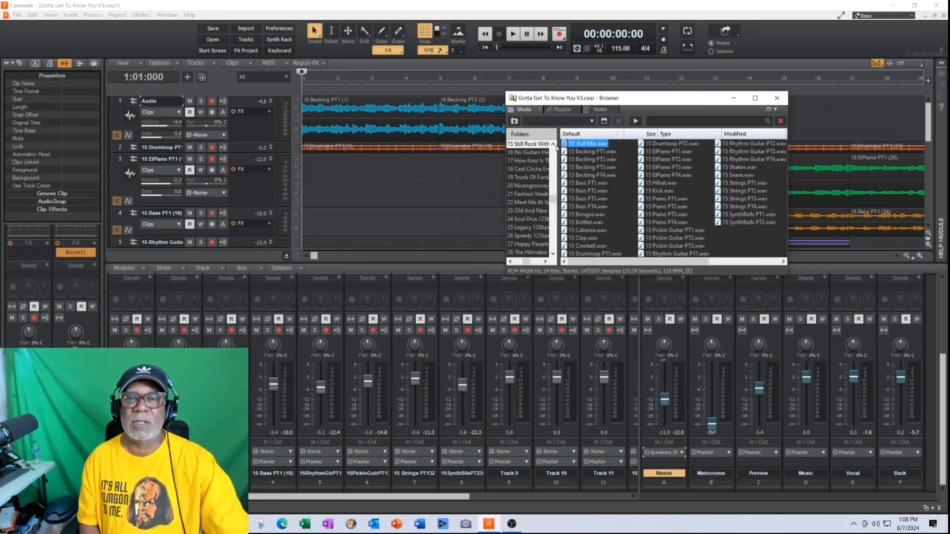
pyautogui.click(592, 152)
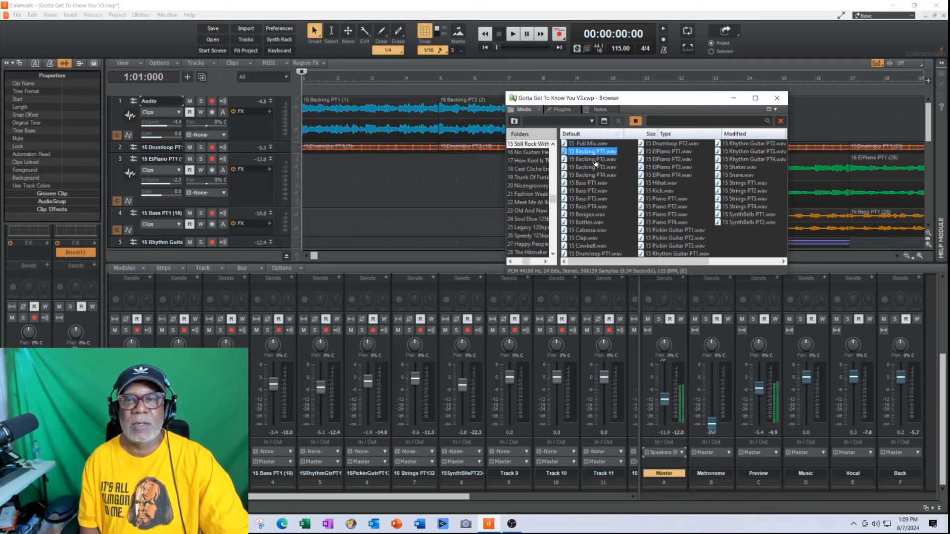
pyautogui.click(595, 160)
pyautogui.click(595, 168)
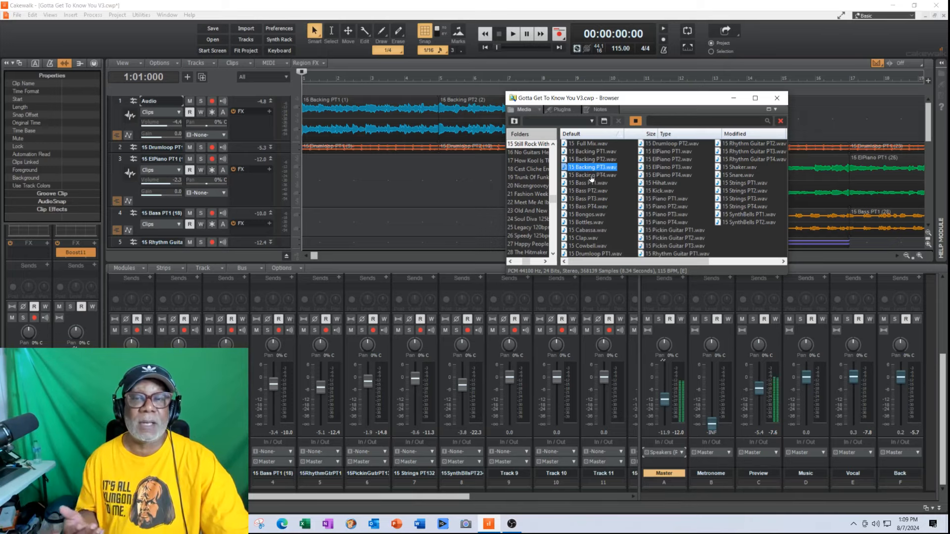
pyautogui.click(592, 176)
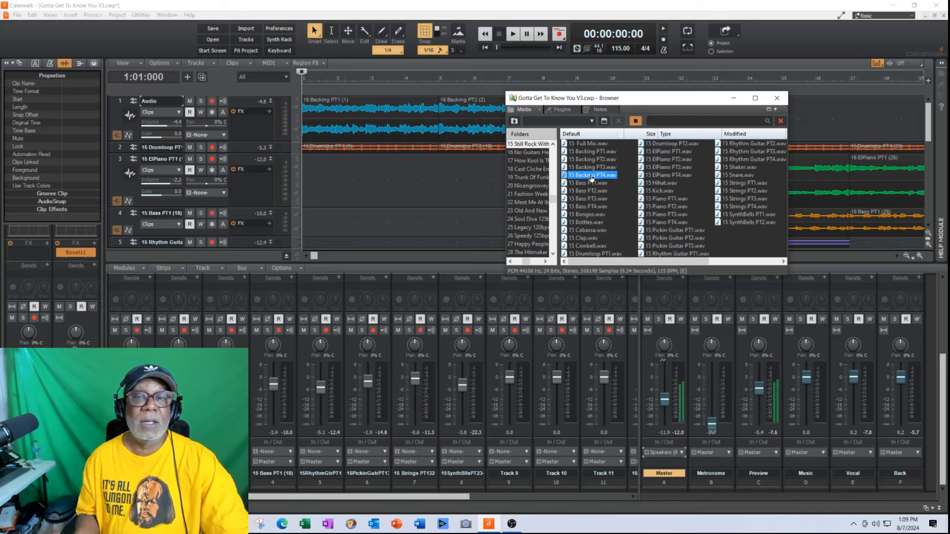
pyautogui.click(635, 122)
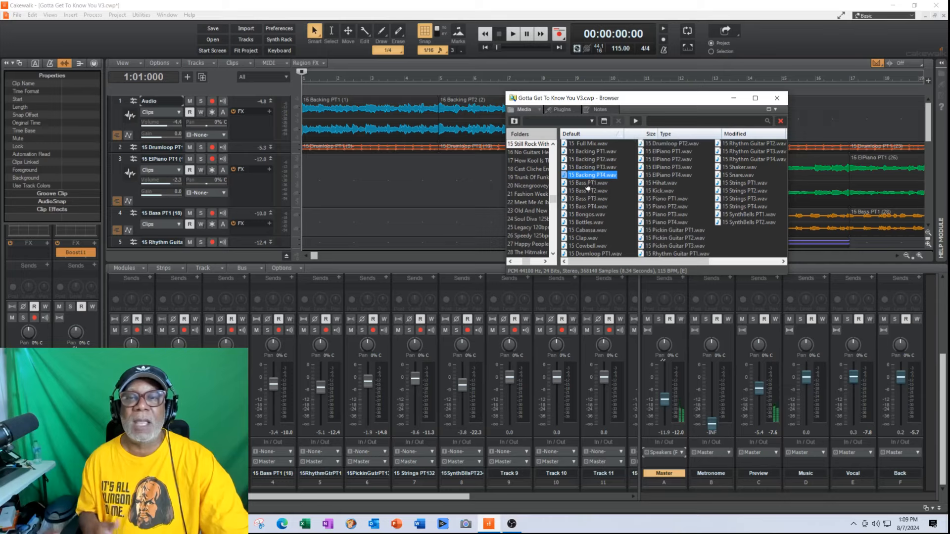
# Preview the 15 Bass PT1, Bongos, Bottles, Cabassa and Clap loops in the media browser and stop the playback.
pyautogui.click(587, 184)
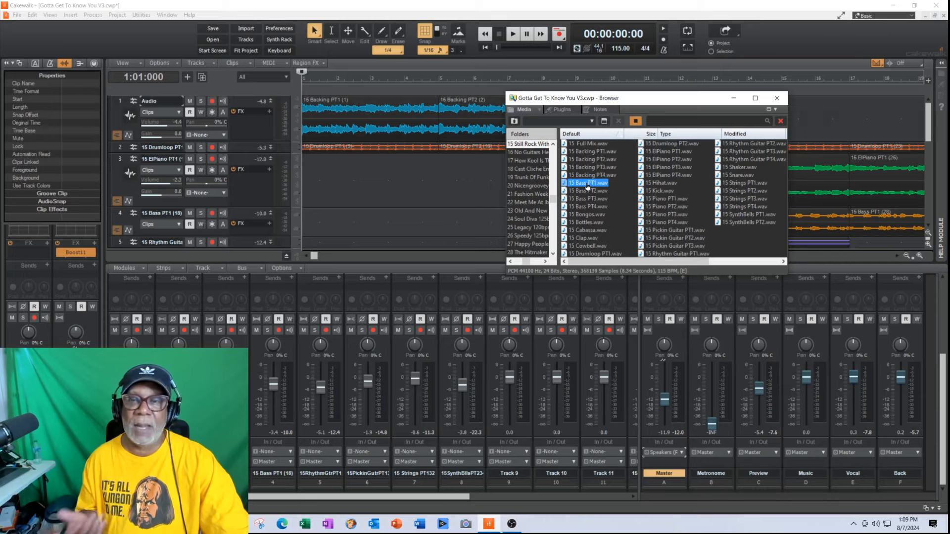
pyautogui.click(580, 215)
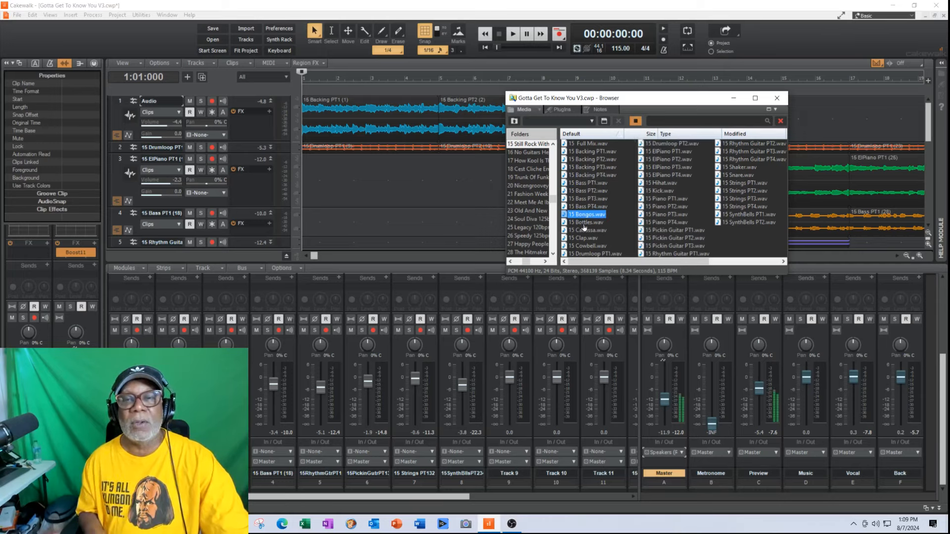
pyautogui.click(584, 224)
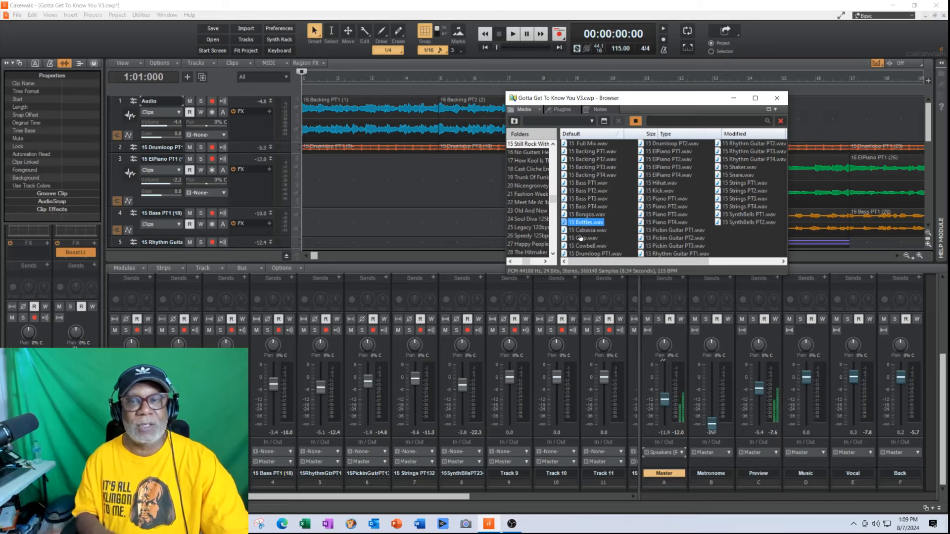
pyautogui.click(584, 231)
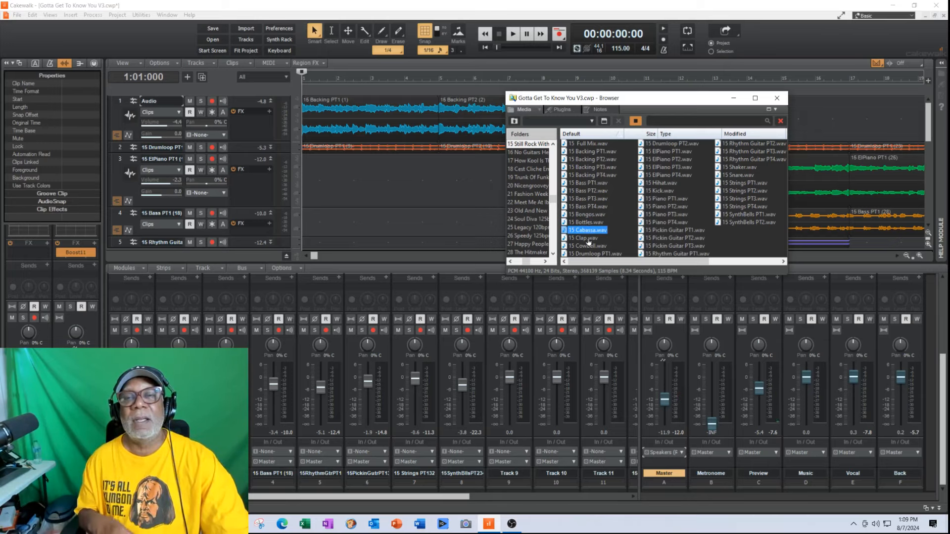
pyautogui.click(588, 239)
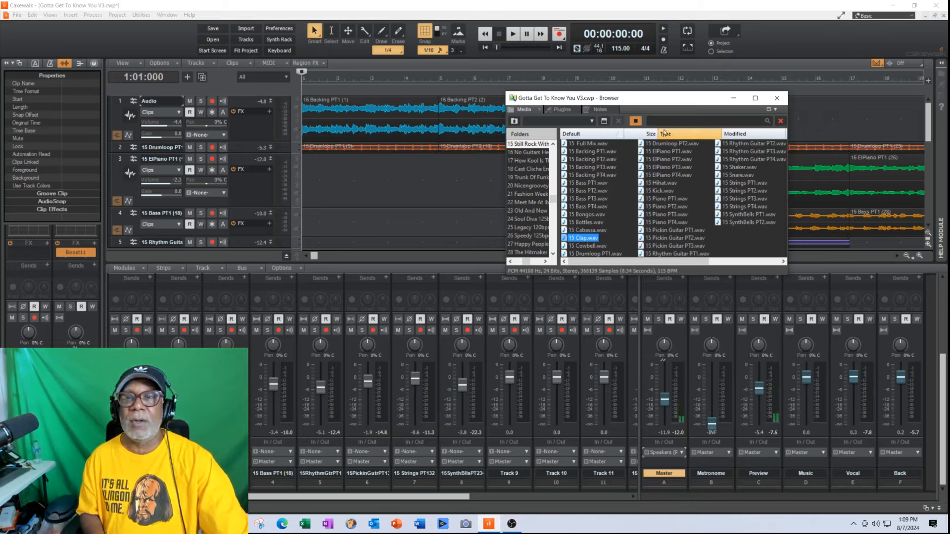
pyautogui.click(637, 123)
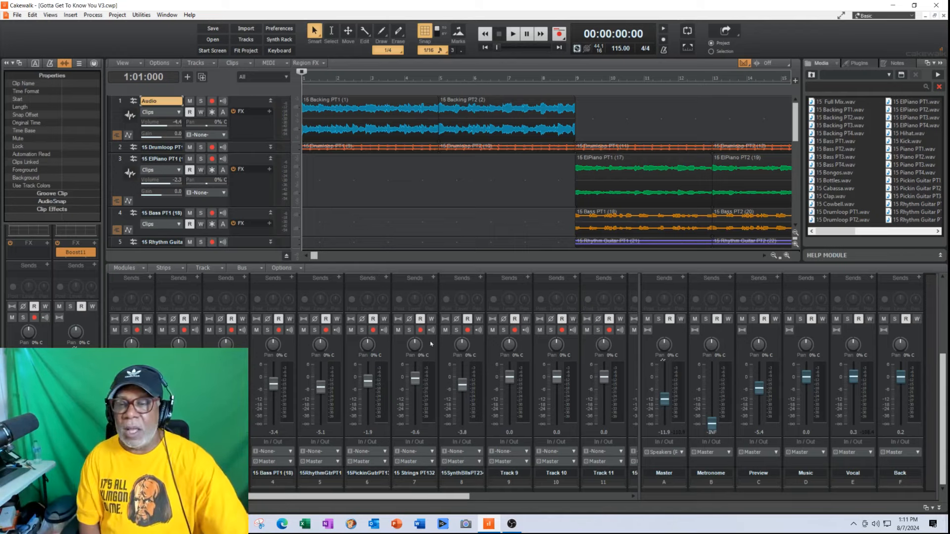
# Mute the Vocal bus and preview the 15 Backing PT1.wav and 15 Backing PT2.wav loops one after the other.
pyautogui.click(837, 319)
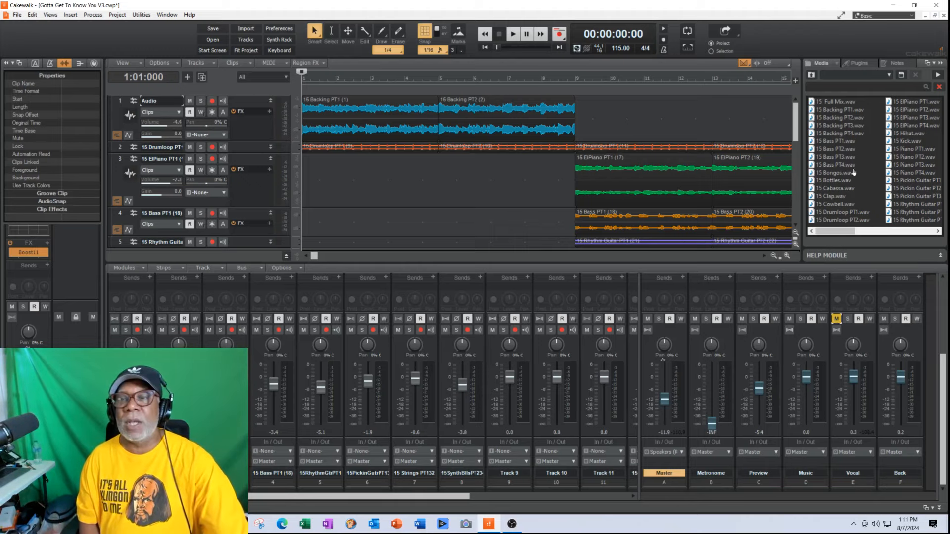
pyautogui.click(841, 111)
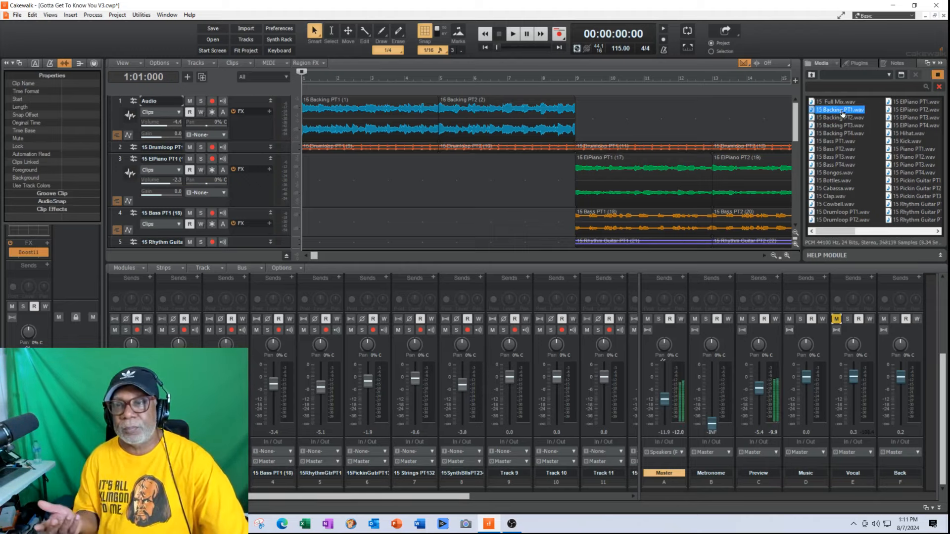
pyautogui.click(939, 75)
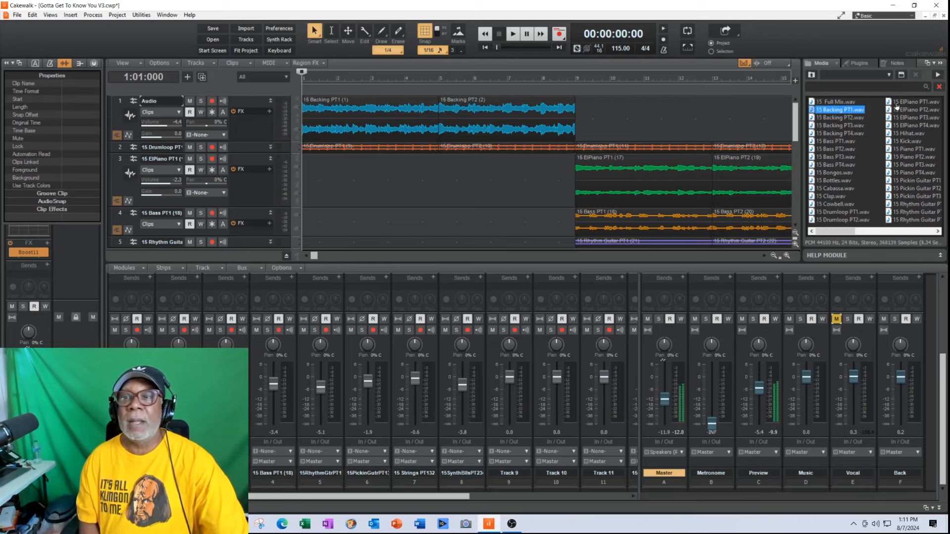
pyautogui.click(844, 118)
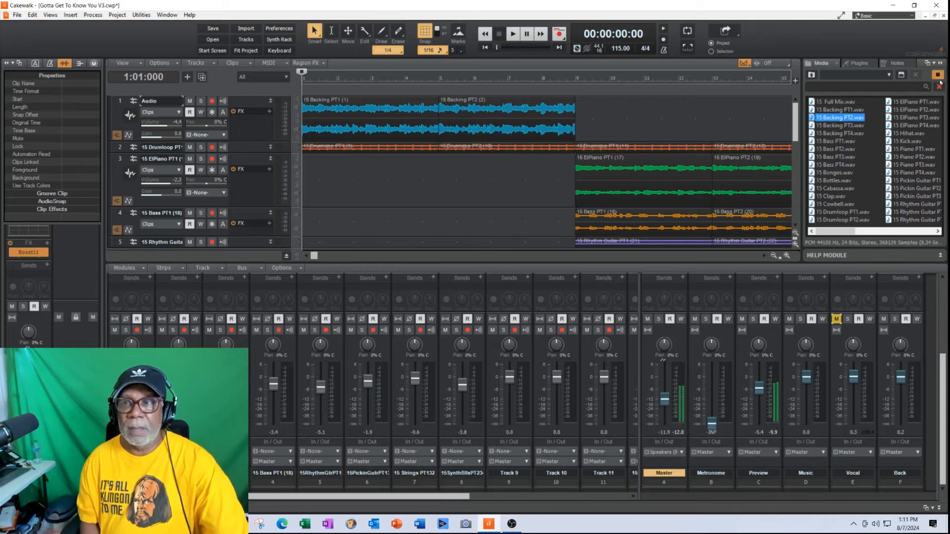
pyautogui.click(936, 76)
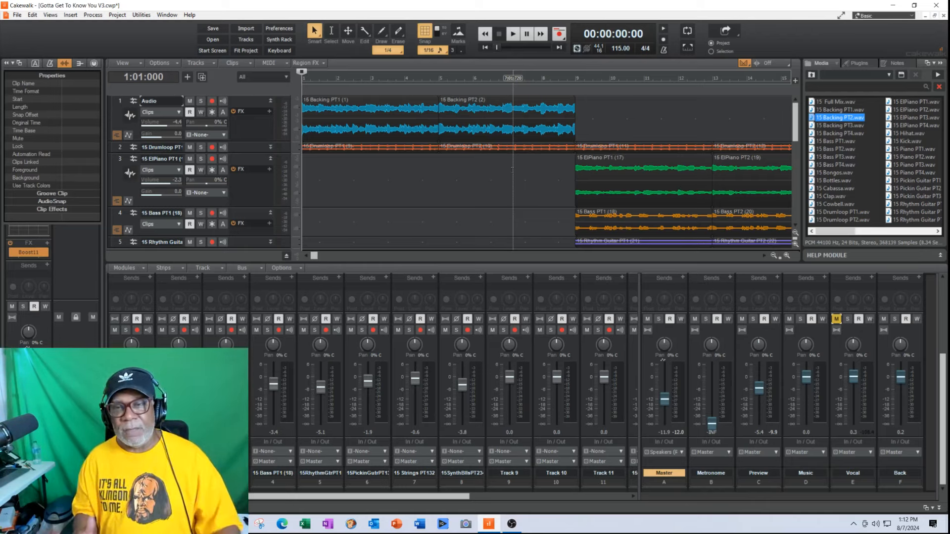
# Preview the 15 Bass PT1, Piano PT1, ElPiano PT1 and Rhythm Guitar PT1 loops alongside their tracks, and stop the playback.
pyautogui.moveTo(764, 256); pyautogui.dragTo(762, 256)
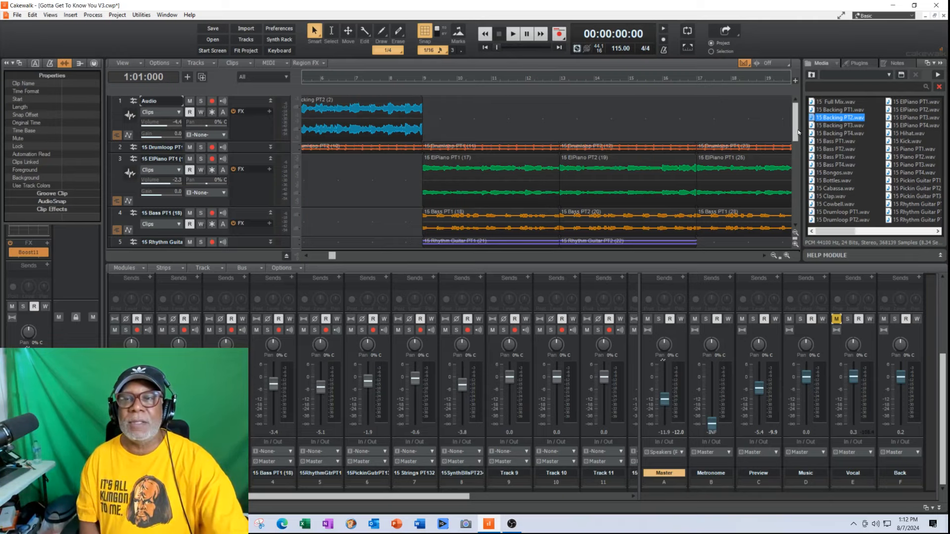
pyautogui.scroll(-4, 766, 158)
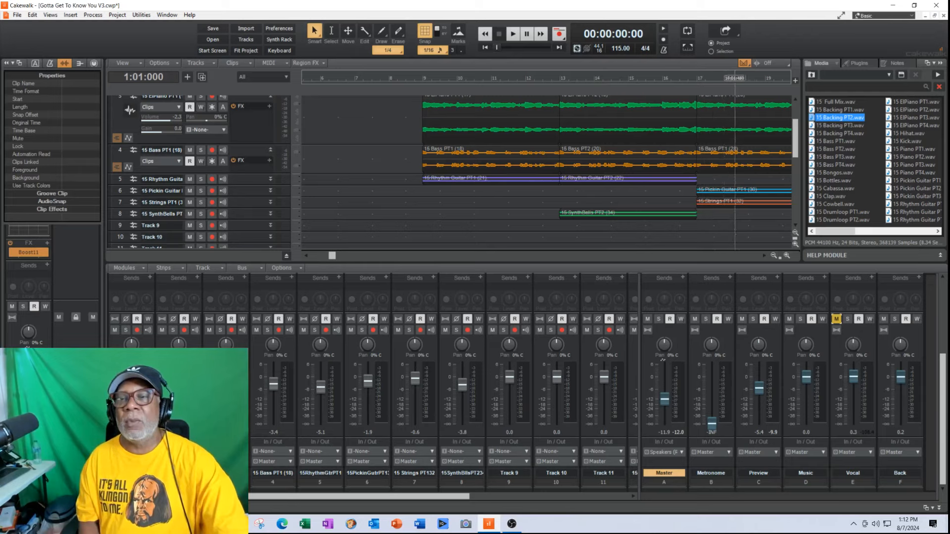
pyautogui.click(826, 142)
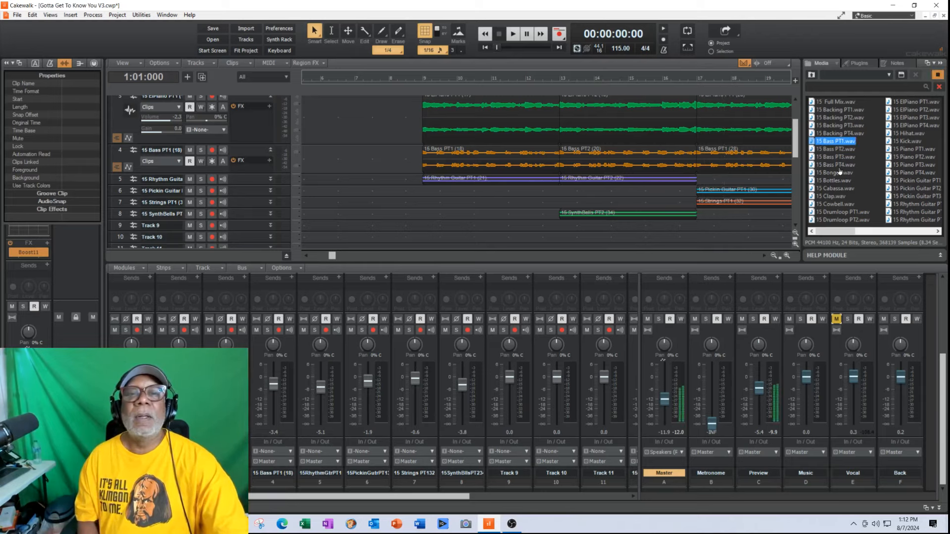
pyautogui.click(906, 149)
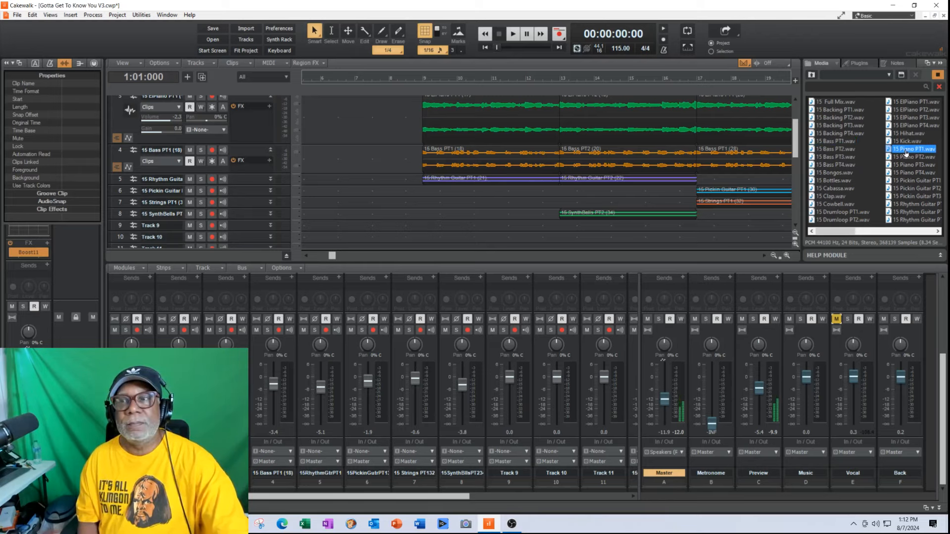
pyautogui.click(909, 103)
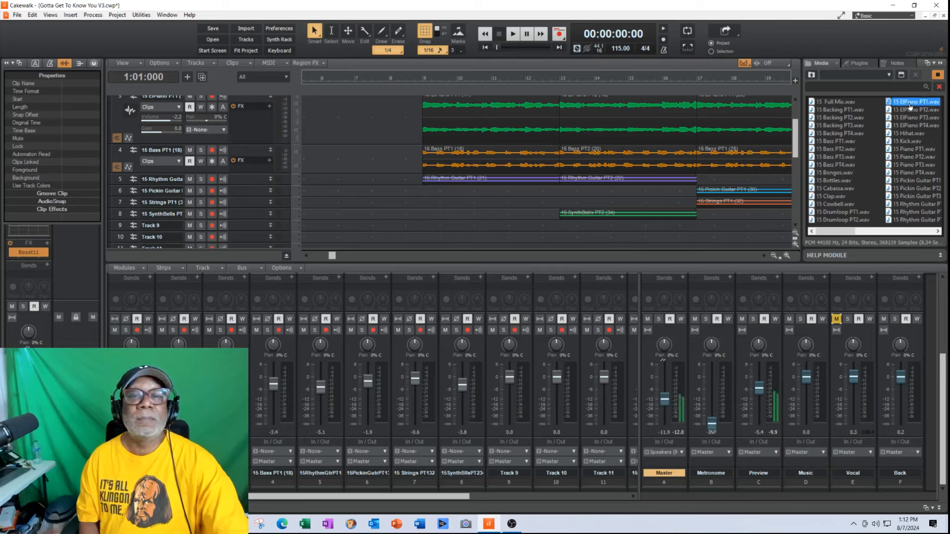
pyautogui.moveTo(800, 142); pyautogui.dragTo(795, 132)
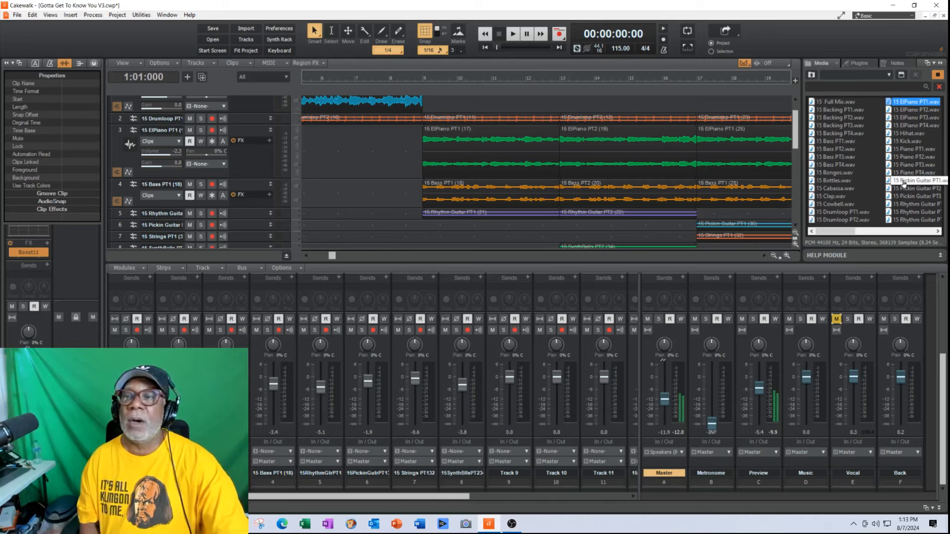
pyautogui.click(932, 232)
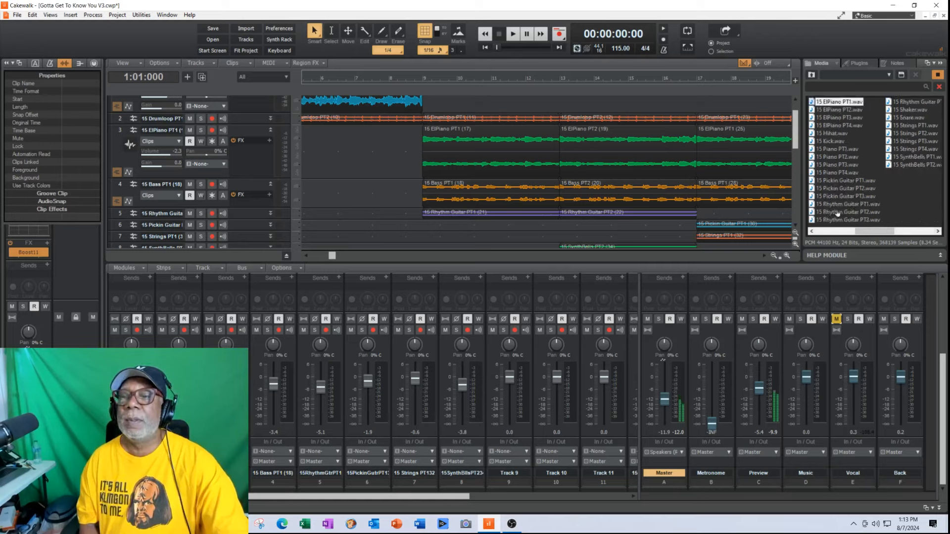
pyautogui.moveTo(842, 204); pyautogui.dragTo(770, 113)
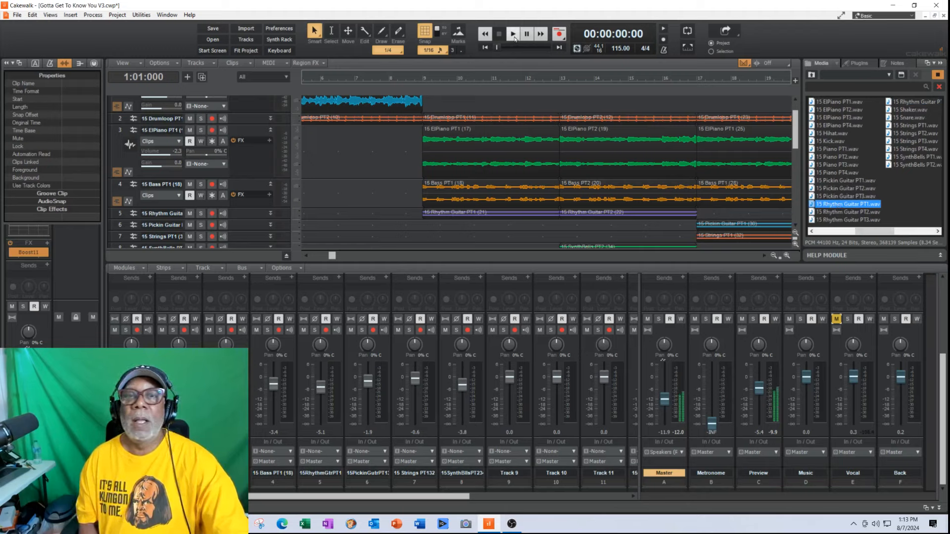
pyautogui.click(936, 75)
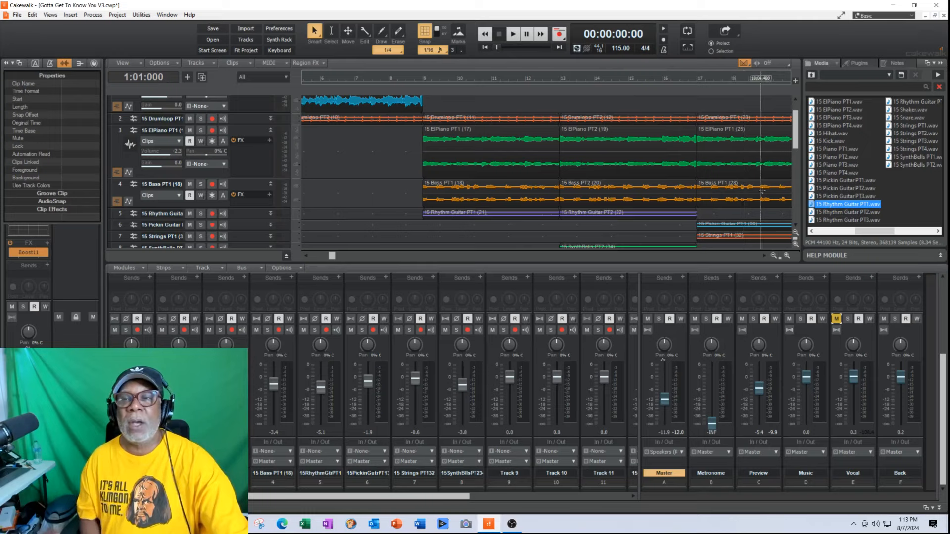
# Preview the 15 SynthBells PT2.wav loop, stop it, and look over the arrangement from bar 9 onward.
pyautogui.scroll(-2, 795, 147)
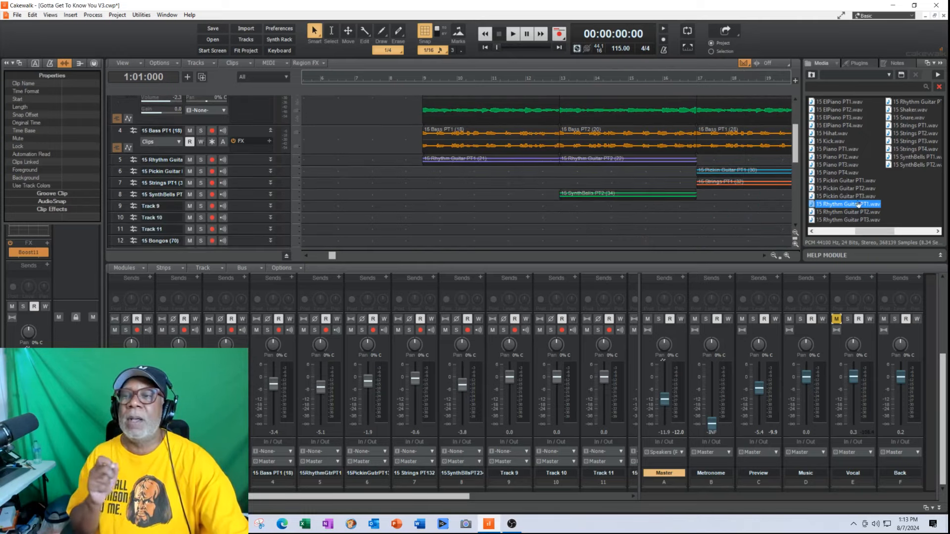
pyautogui.click(909, 167)
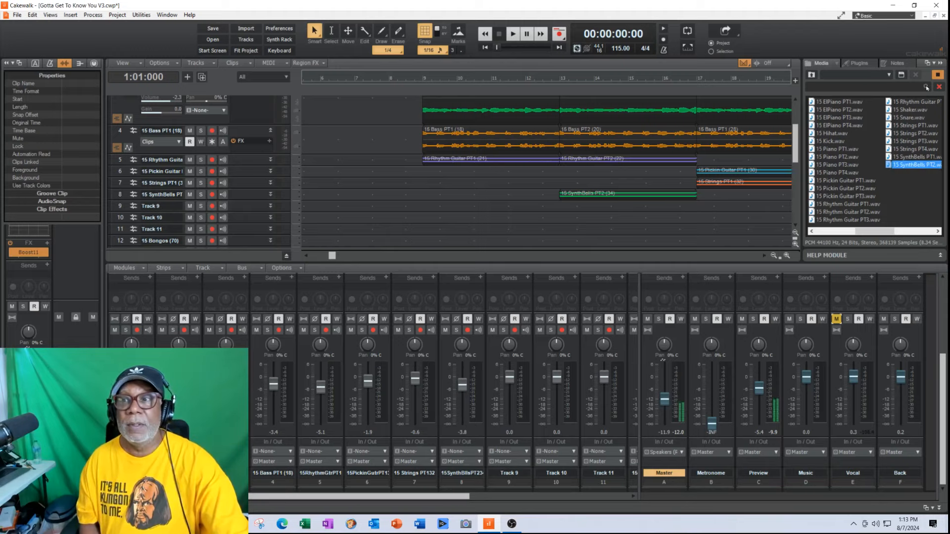
pyautogui.click(937, 76)
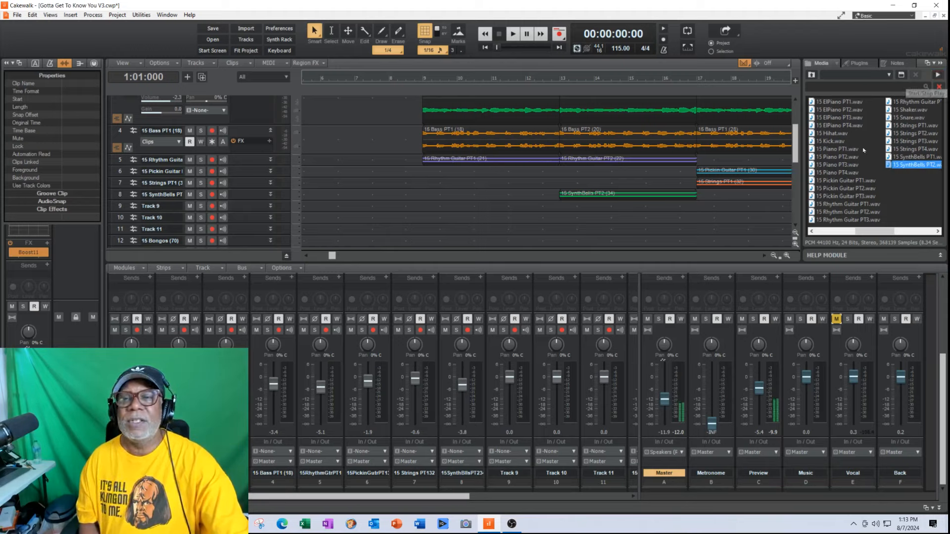
pyautogui.click(764, 256)
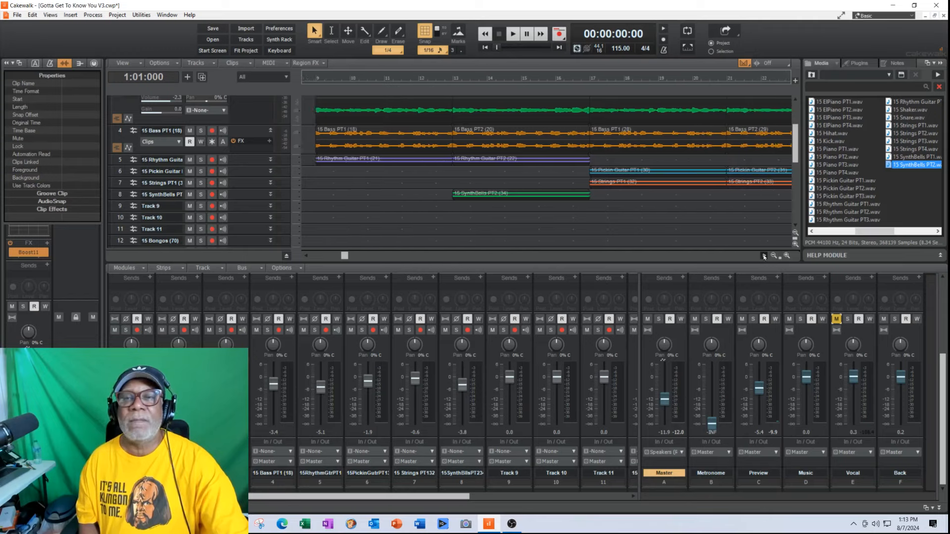
pyautogui.scroll(2, 795, 160)
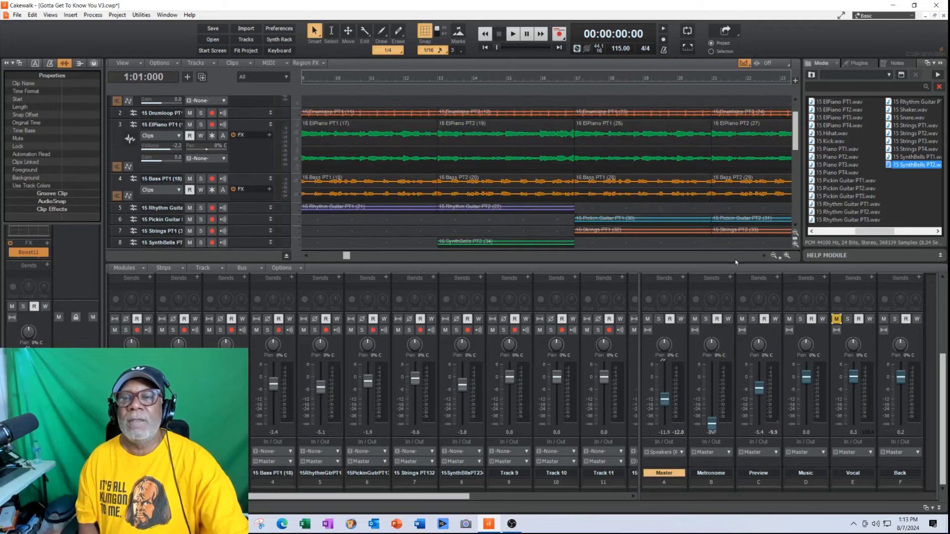
# Preview the 15 Pickin Guitar PT1 and 15 Strings PT1 loops for the bar 17 section, stop them, and look ahead past bar 25.
pyautogui.click(763, 257)
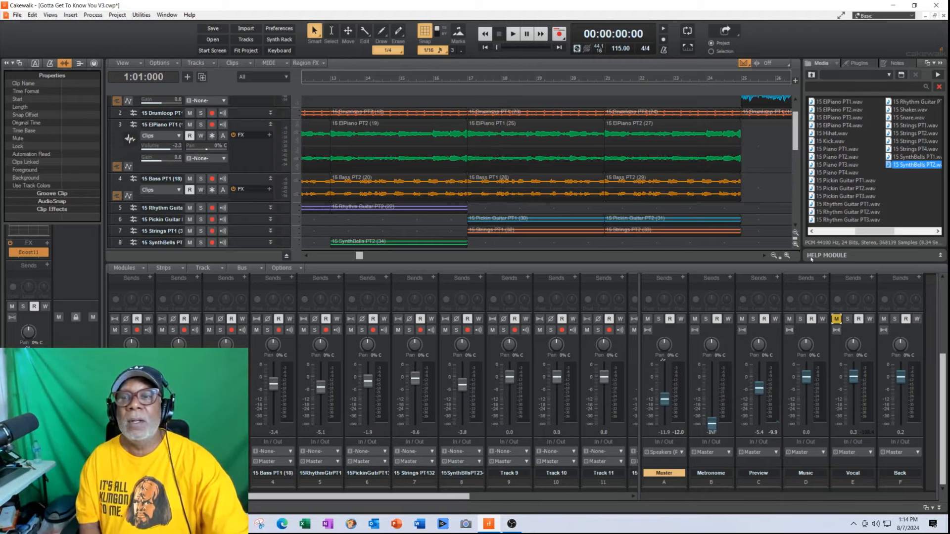
pyautogui.click(843, 181)
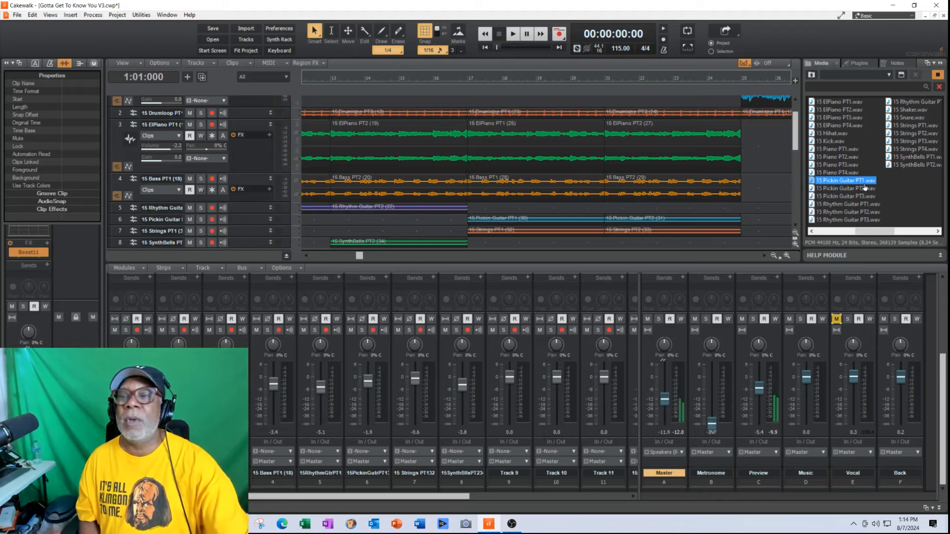
pyautogui.click(911, 127)
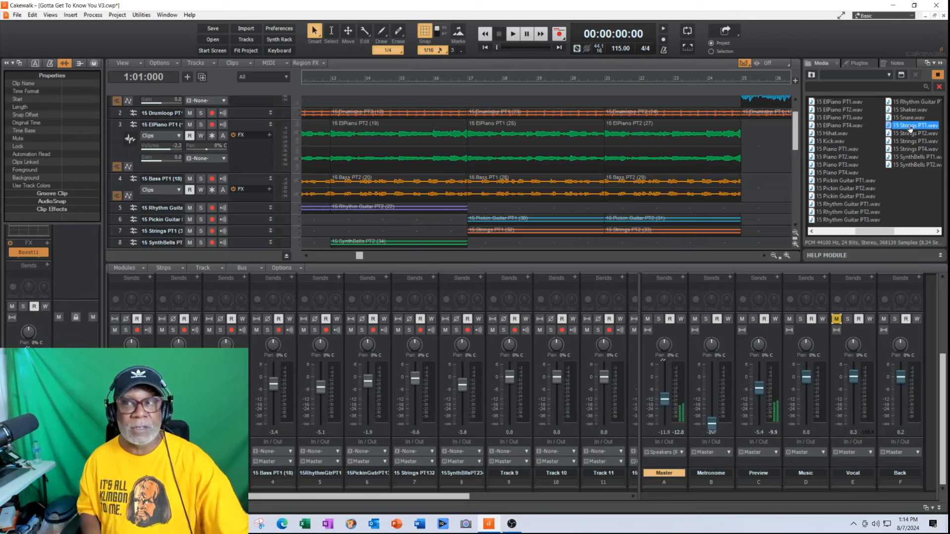
pyautogui.click(938, 75)
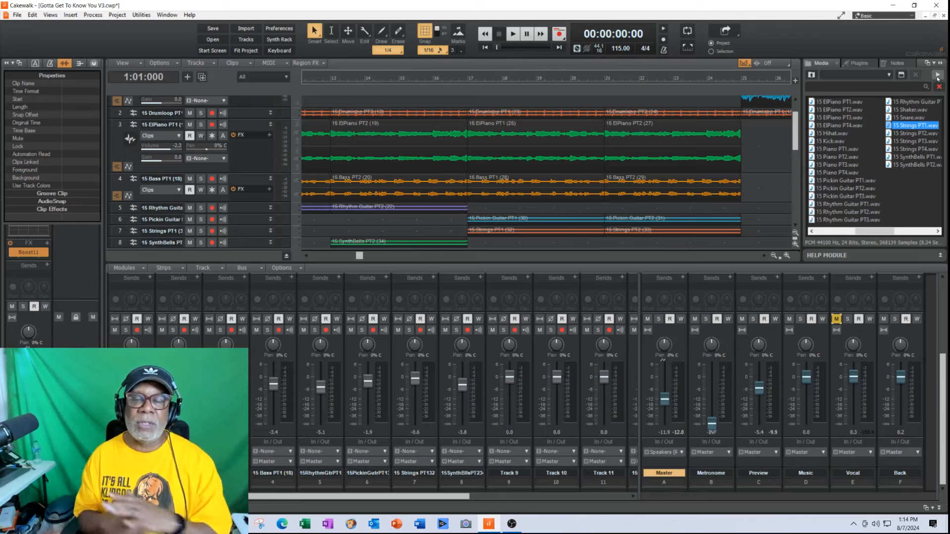
pyautogui.click(819, 232)
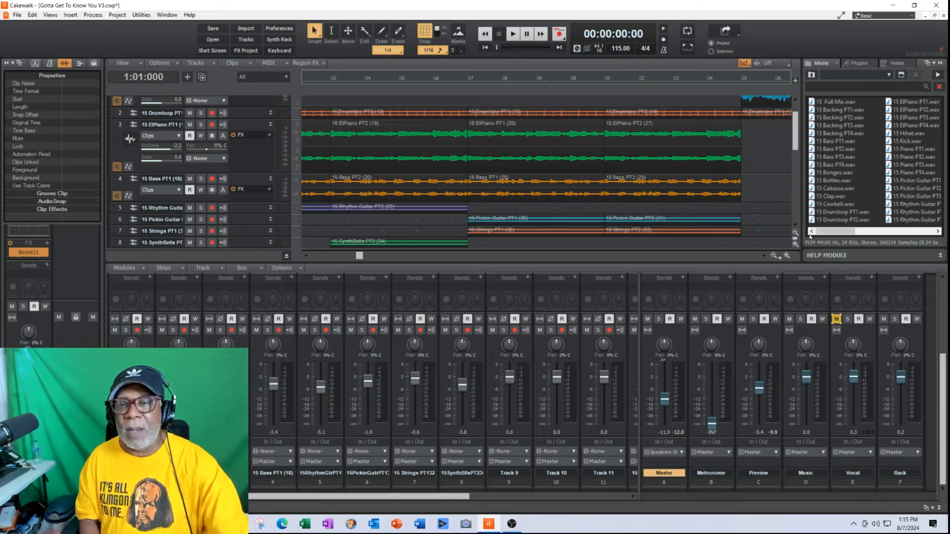
pyautogui.click(764, 257)
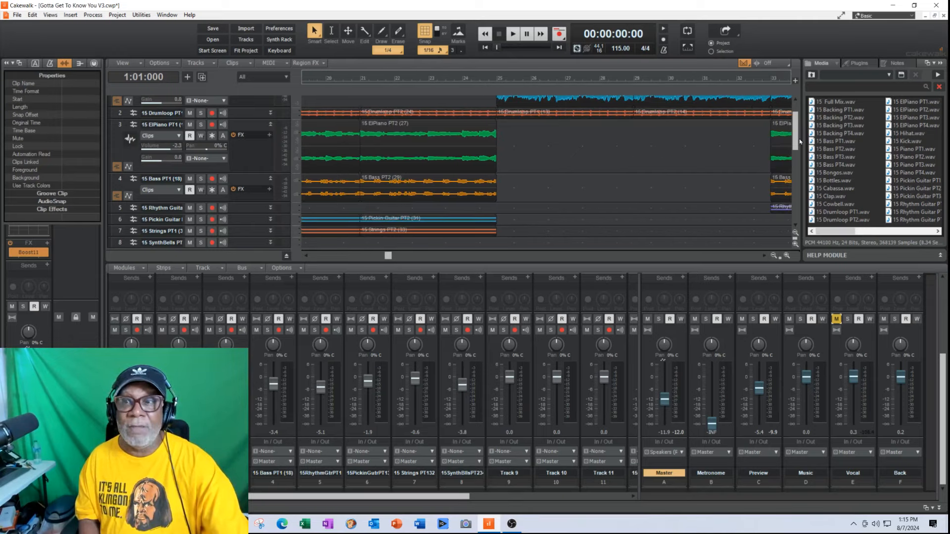
pyautogui.click(790, 126)
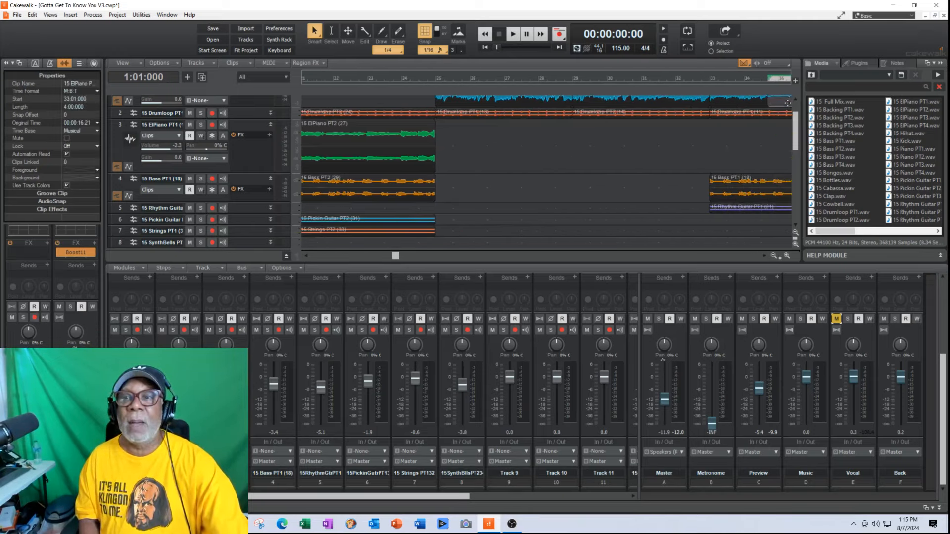
pyautogui.click(32, 15)
pyautogui.click(53, 25)
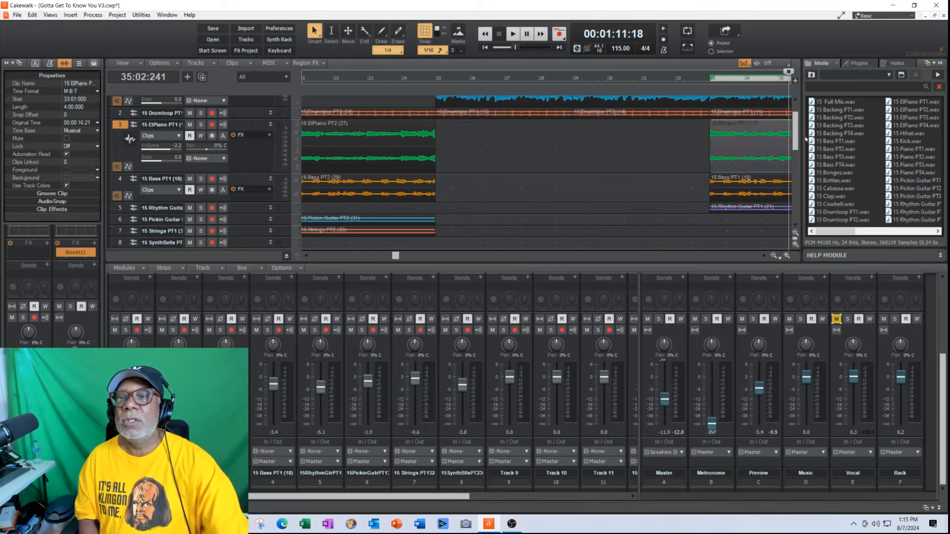
# Preview the 15 Backing PT3.wav and 15 Backing PT4.wav loops used on the first track from bar 25.
pyautogui.scroll(1, 794, 124)
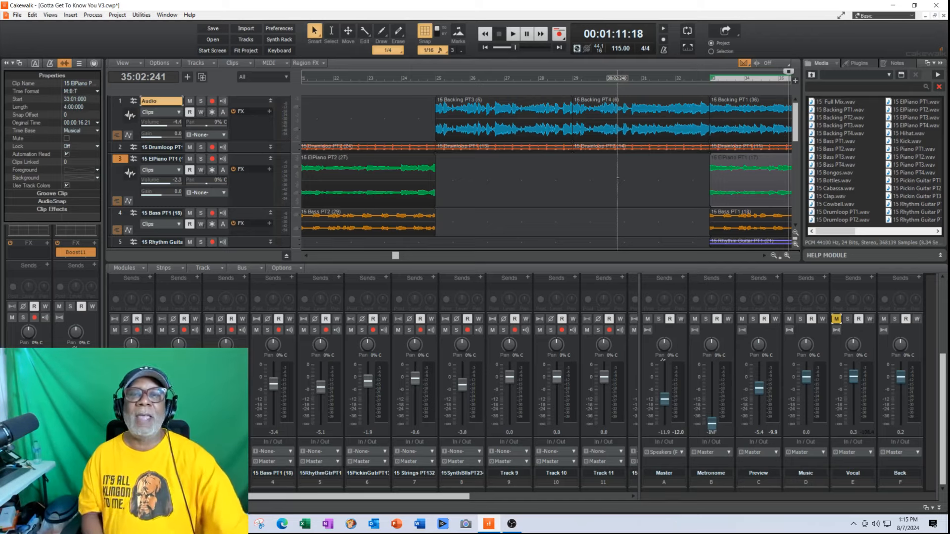
pyautogui.click(840, 126)
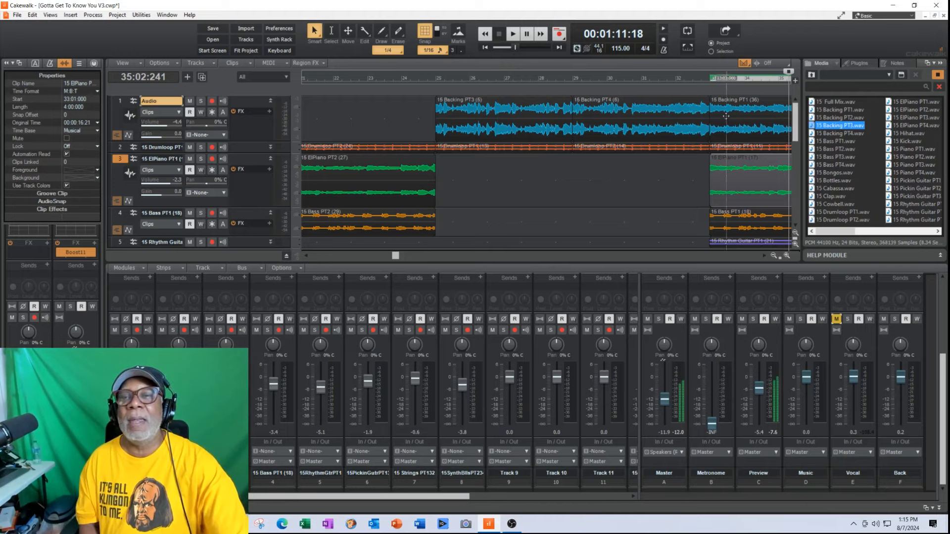
pyautogui.click(940, 74)
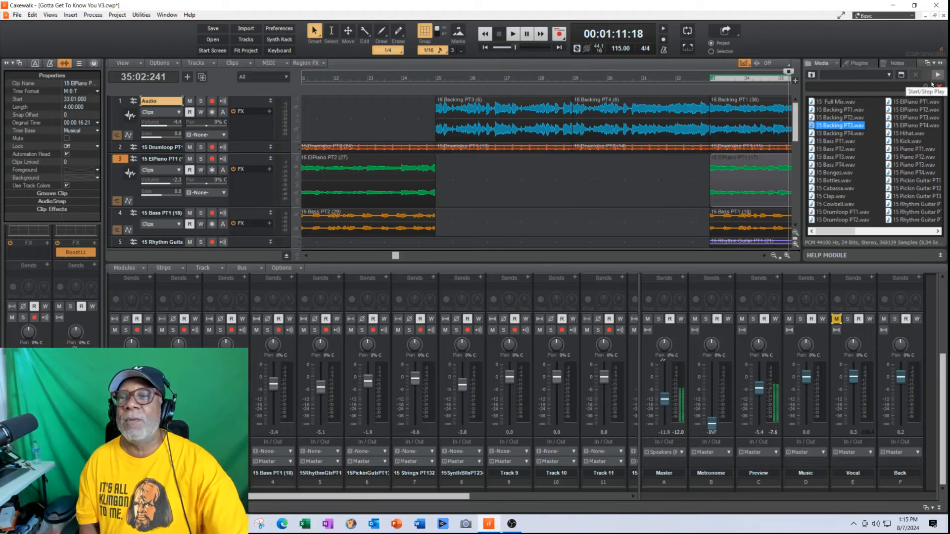
pyautogui.click(848, 133)
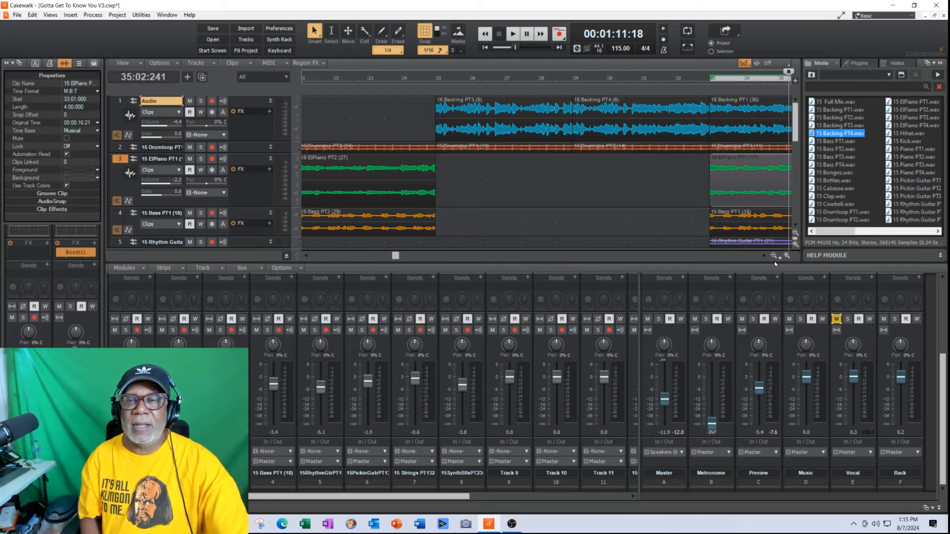
# Examine how the backing, piano, bass, guitar, strings and bells clips are layered from bar 33 to bar 47.
pyautogui.moveTo(767, 260); pyautogui.dragTo(767, 261)
pyautogui.moveTo(797, 138)
pyautogui.mouseDown()
pyautogui.moveTo(797, 152)
pyautogui.moveTo(795, 138)
pyautogui.mouseUp()
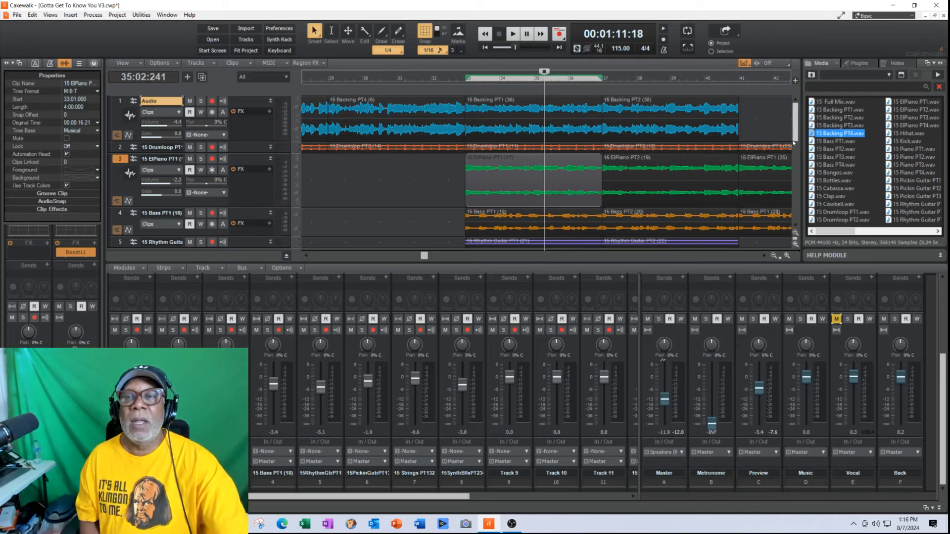
pyautogui.scroll(-2, 794, 144)
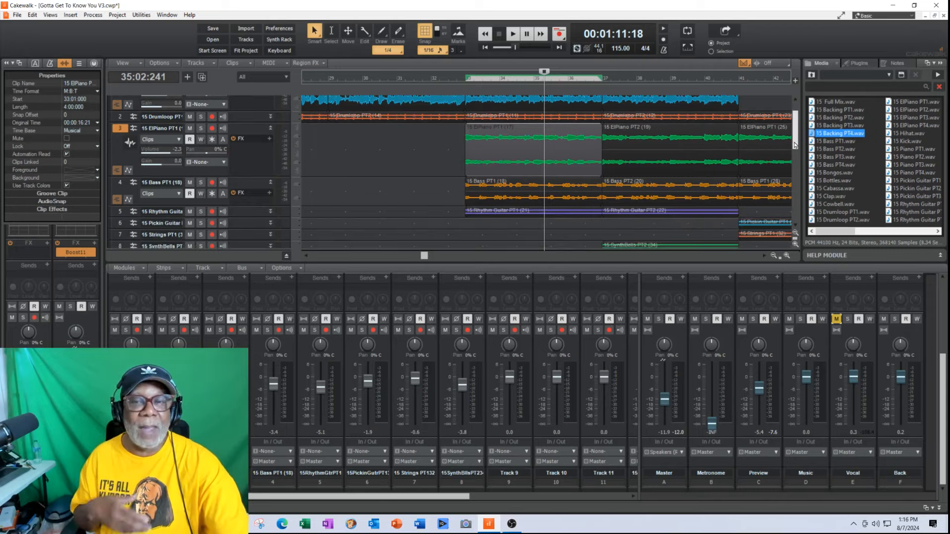
pyautogui.scroll(1, 795, 145)
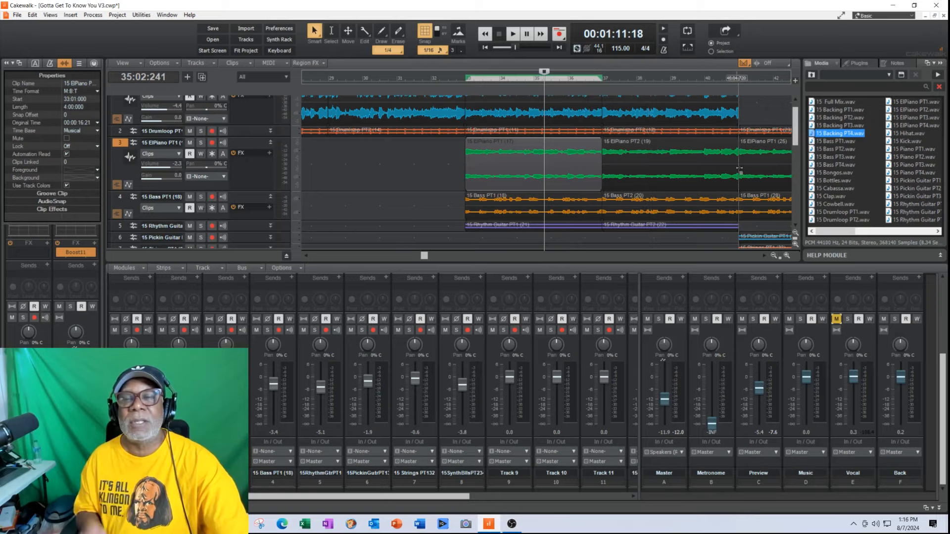
pyautogui.moveTo(798, 141); pyautogui.dragTo(795, 147)
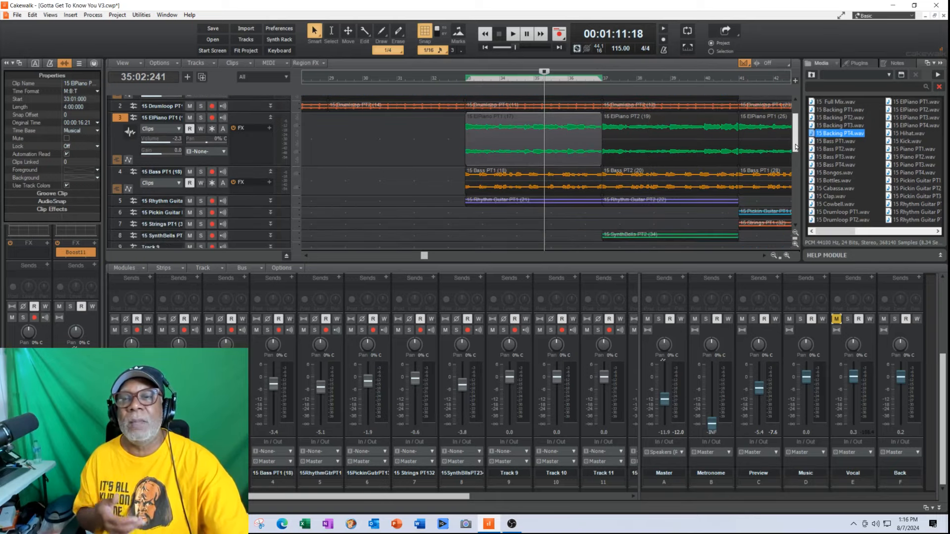
pyautogui.scroll(-1, 796, 147)
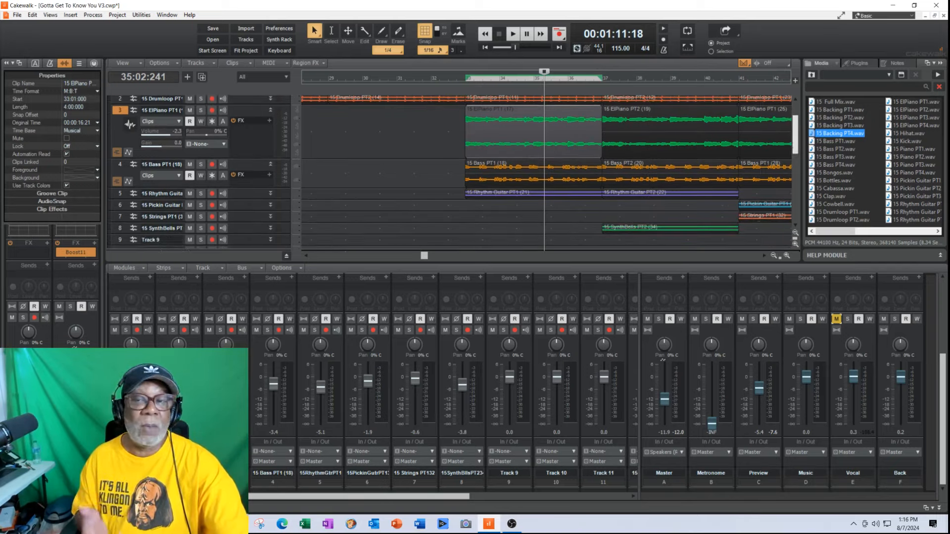
pyautogui.click(765, 256)
pyautogui.moveTo(765, 256); pyautogui.dragTo(765, 256)
pyautogui.moveTo(796, 141); pyautogui.dragTo(796, 128)
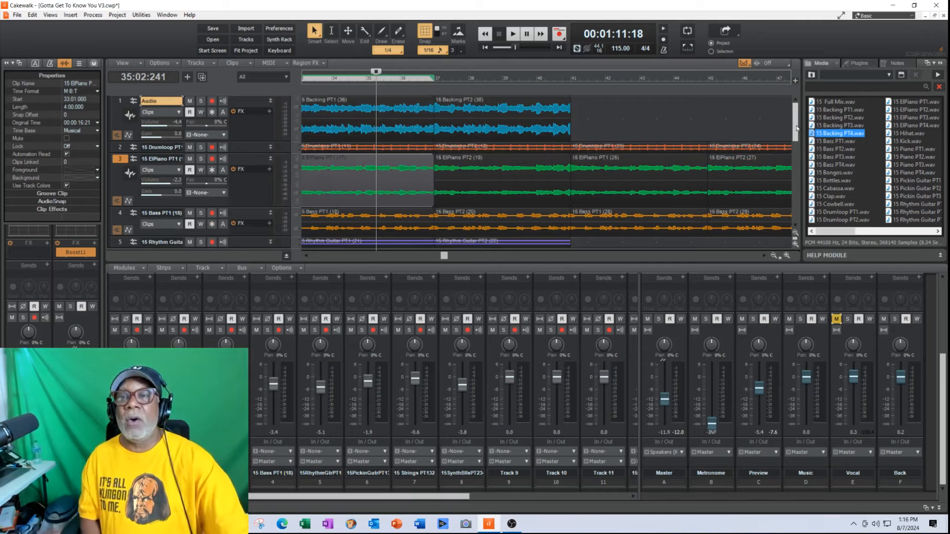
pyautogui.moveTo(797, 129)
pyautogui.mouseDown()
pyautogui.moveTo(798, 141)
pyautogui.moveTo(796, 133)
pyautogui.mouseUp()
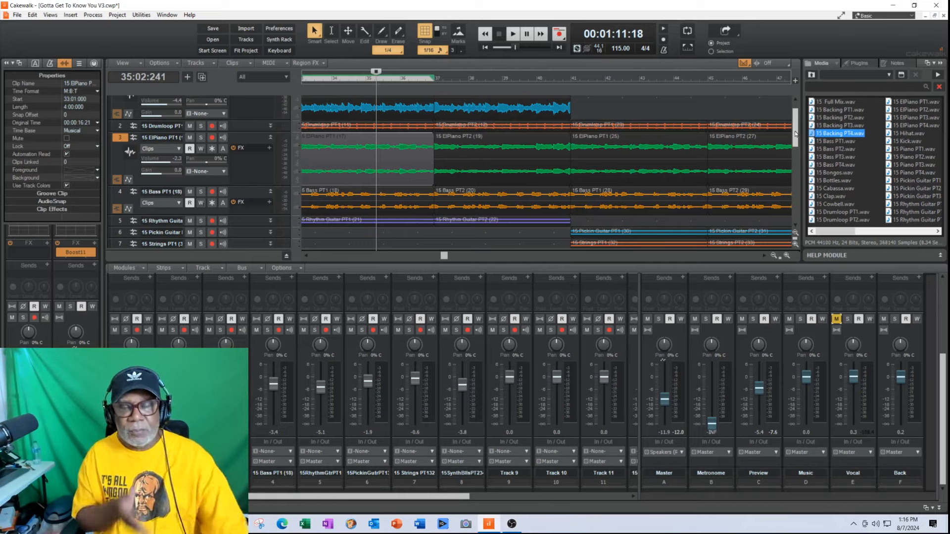
pyautogui.scroll(-3, 797, 135)
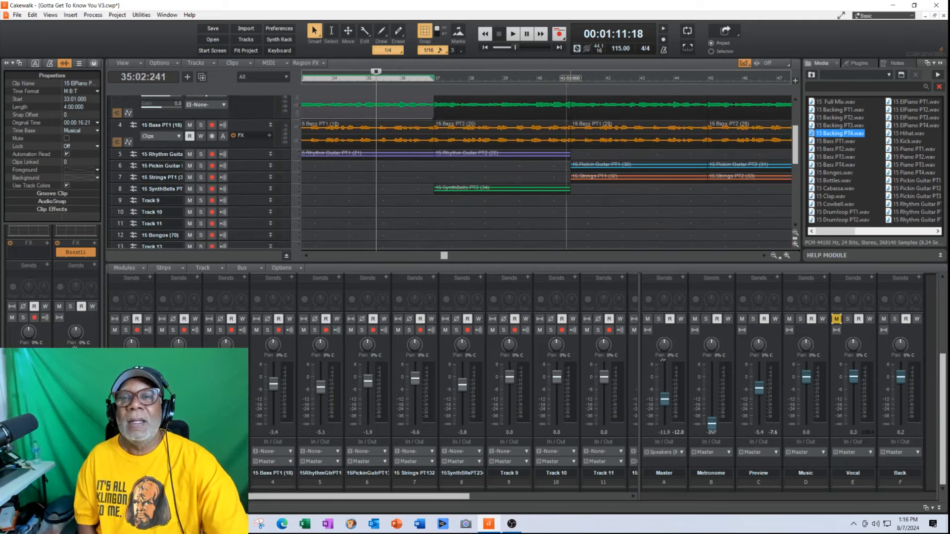
# Look over the later sections of the song and place the playhead at bar 73, where the backing clips end.
pyautogui.moveTo(444, 257); pyautogui.dragTo(516, 257)
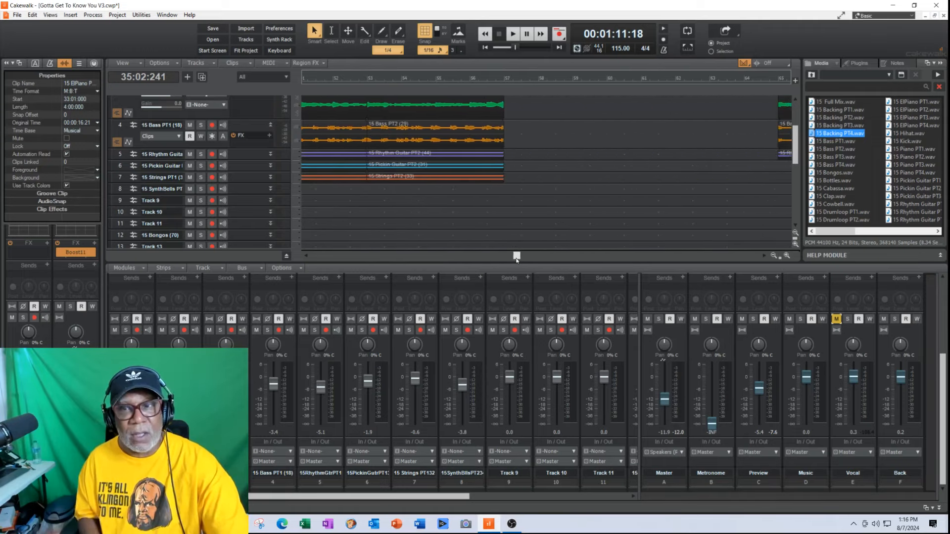
pyautogui.moveTo(798, 152); pyautogui.dragTo(798, 129)
pyautogui.moveTo(516, 257); pyautogui.dragTo(579, 264)
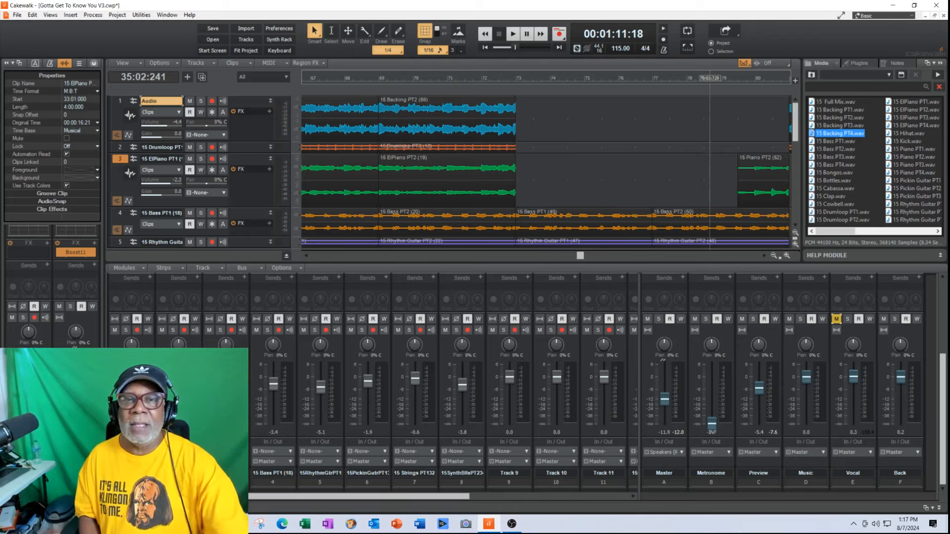
pyautogui.click(515, 83)
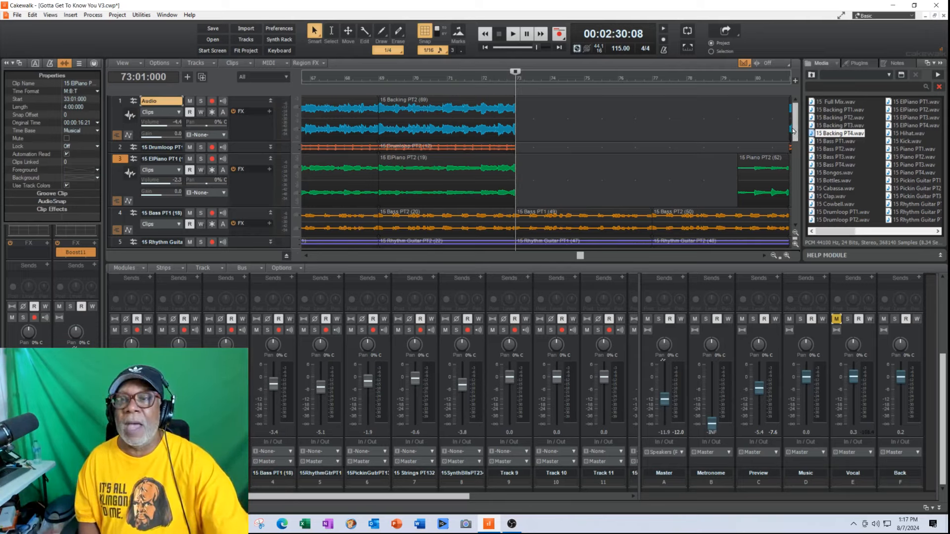
# Examine the guitar, snare, clap, hi-hat, bongos, kick and vocal tracks from bar 73 to the end of the loops at bar 81.
pyautogui.moveTo(795, 133); pyautogui.dragTo(795, 155)
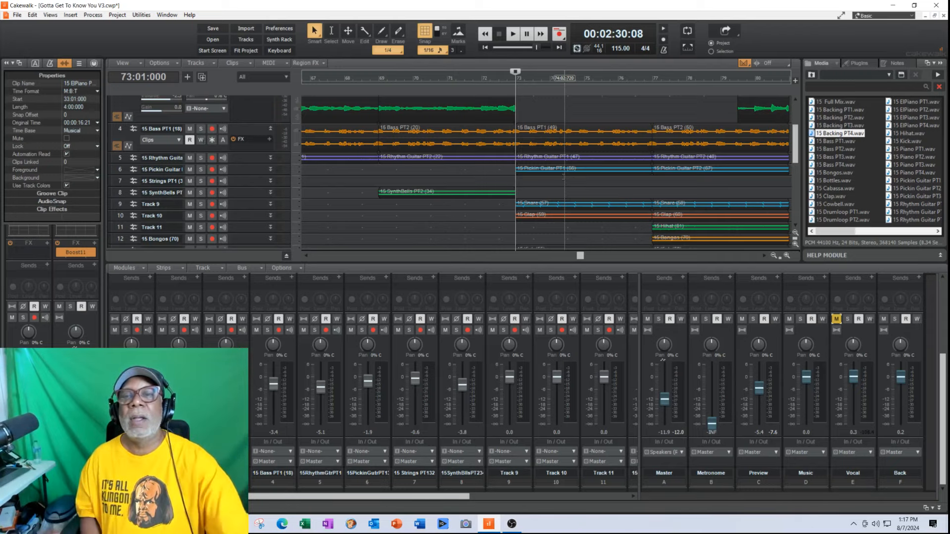
pyautogui.moveTo(795, 157); pyautogui.dragTo(798, 180)
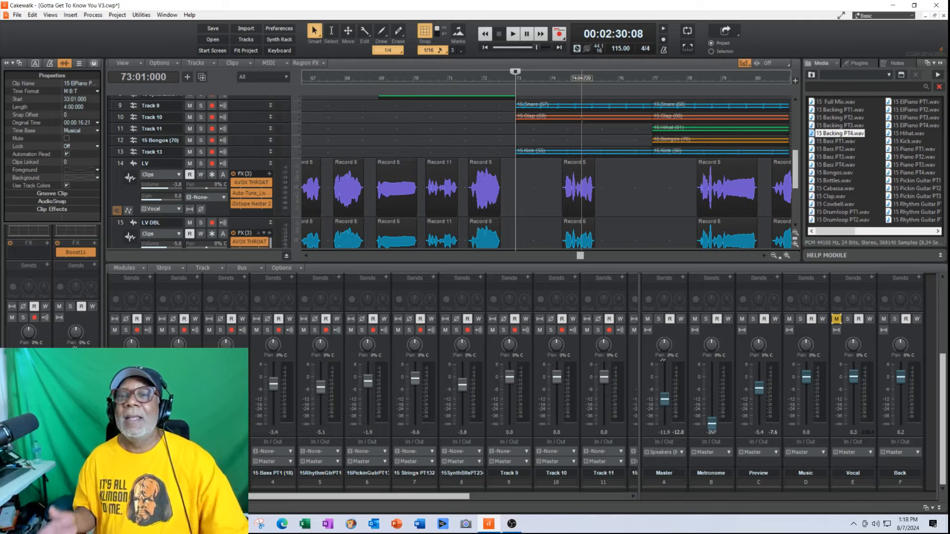
pyautogui.scroll(1, 797, 163)
pyautogui.scroll(2, 797, 162)
pyautogui.scroll(3, 798, 162)
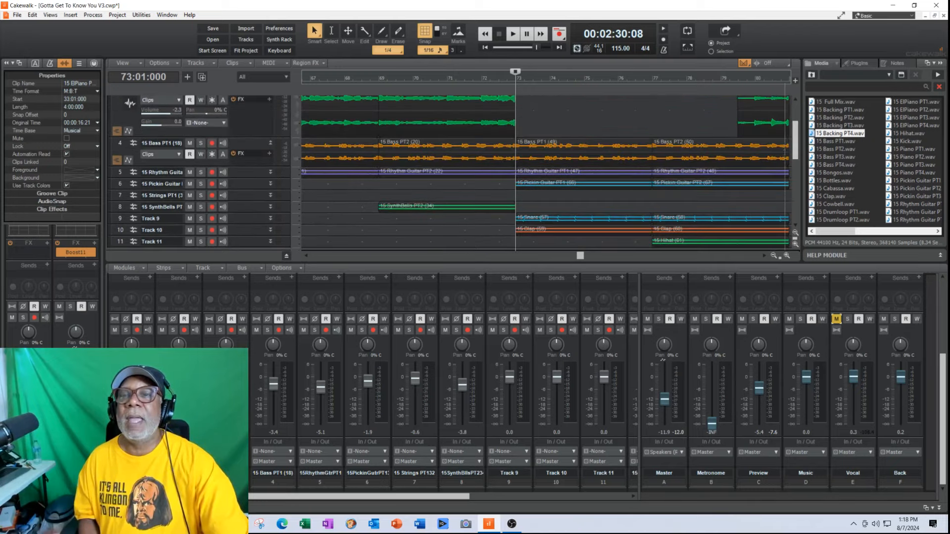
pyautogui.moveTo(578, 259); pyautogui.dragTo(598, 257)
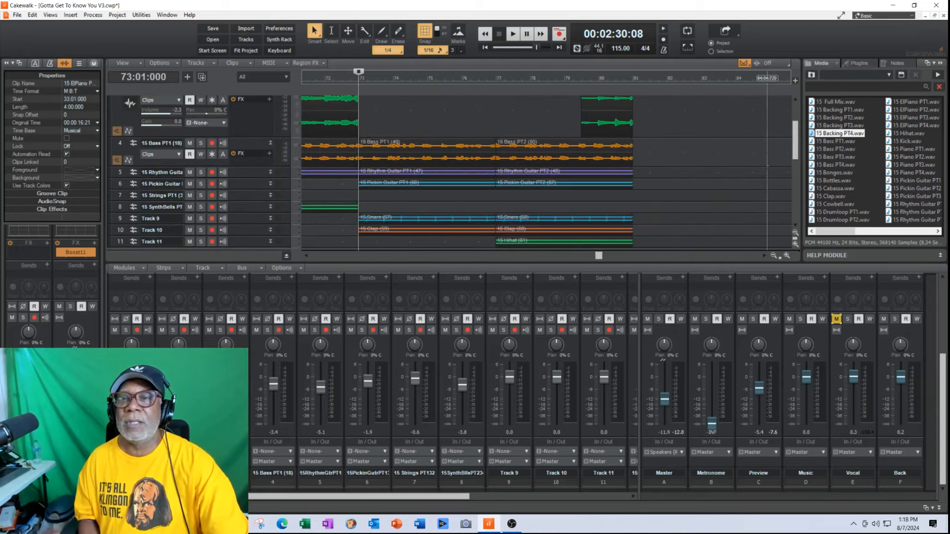
pyautogui.scroll(-1, 797, 148)
pyautogui.moveTo(798, 148); pyautogui.dragTo(795, 166)
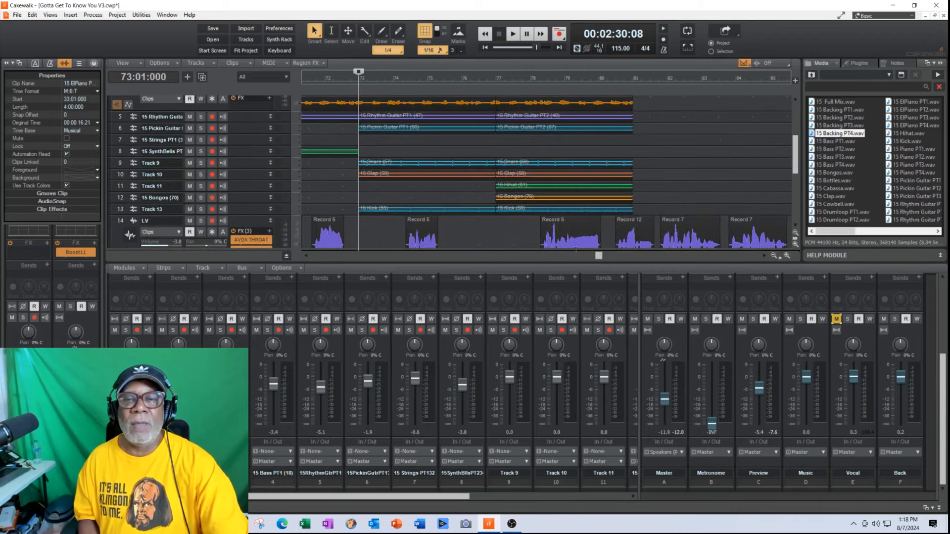
# Return to the beginning of the song, place the playhead in bar 5, and start playback.
pyautogui.moveTo(599, 256); pyautogui.dragTo(311, 256)
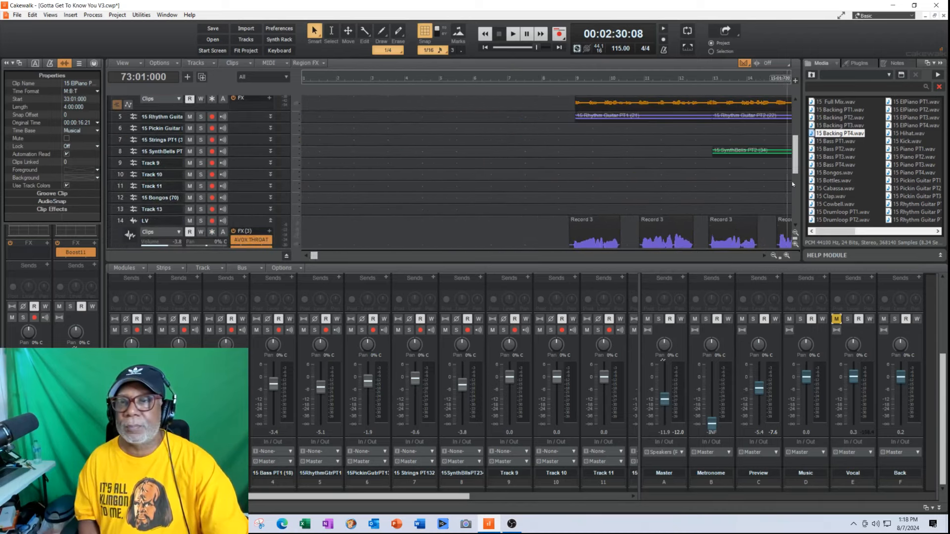
pyautogui.moveTo(798, 171); pyautogui.dragTo(798, 118)
pyautogui.click(458, 77)
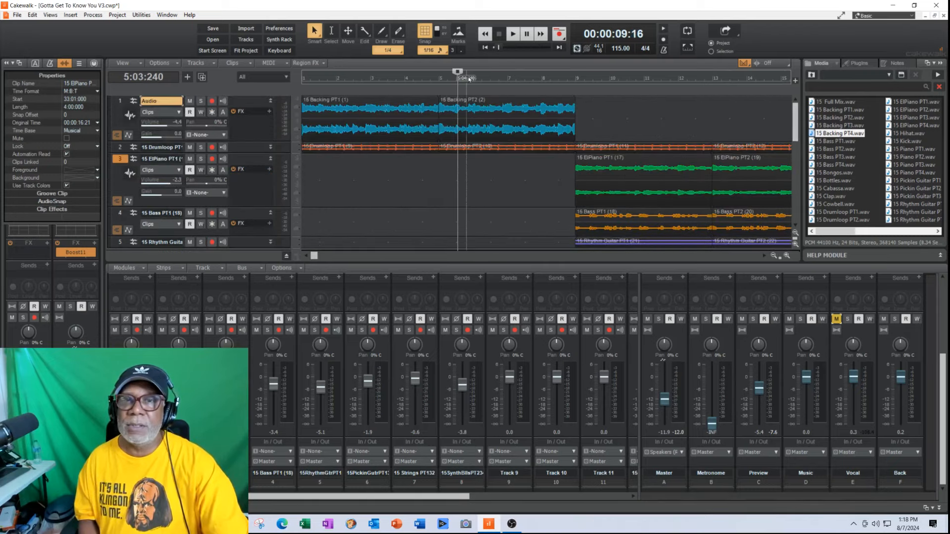
pyautogui.click(513, 34)
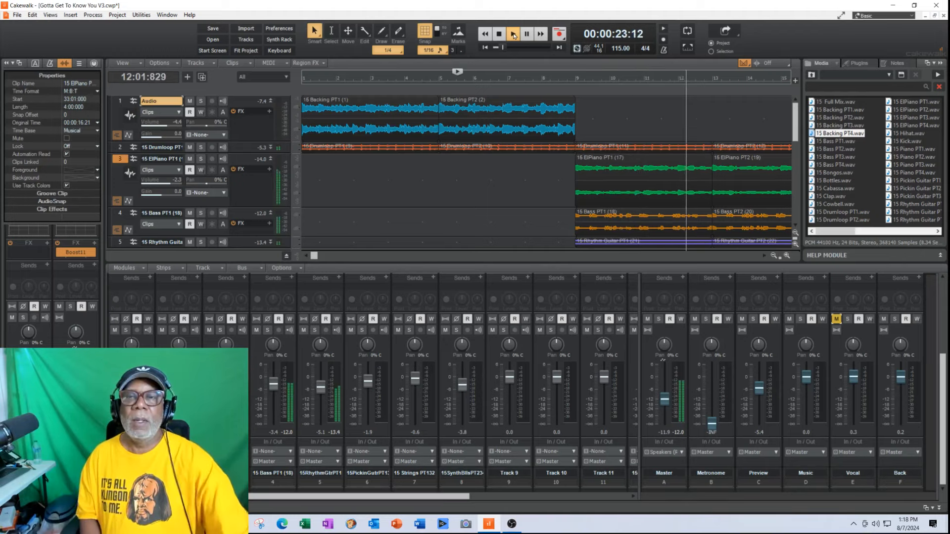
# Unmute the Vocal bus during playback, follow the lower tracks, and pause the song in bar 22.
pyautogui.click(837, 320)
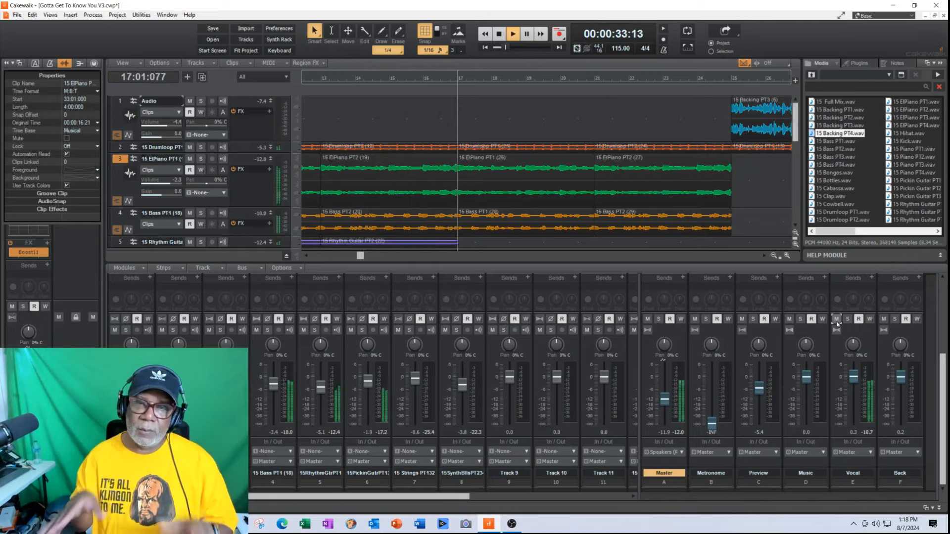
pyautogui.scroll(-1, 798, 138)
pyautogui.scroll(-1, 798, 138)
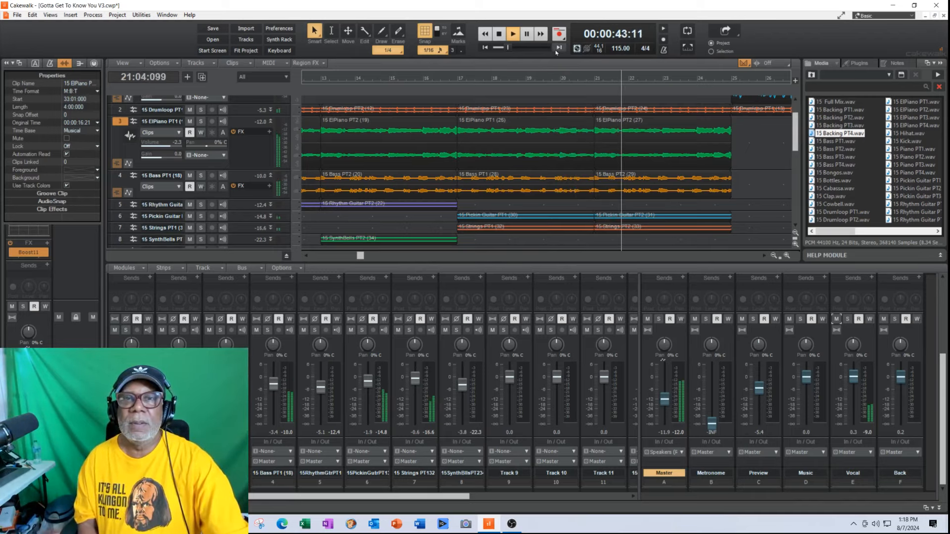
pyautogui.click(528, 34)
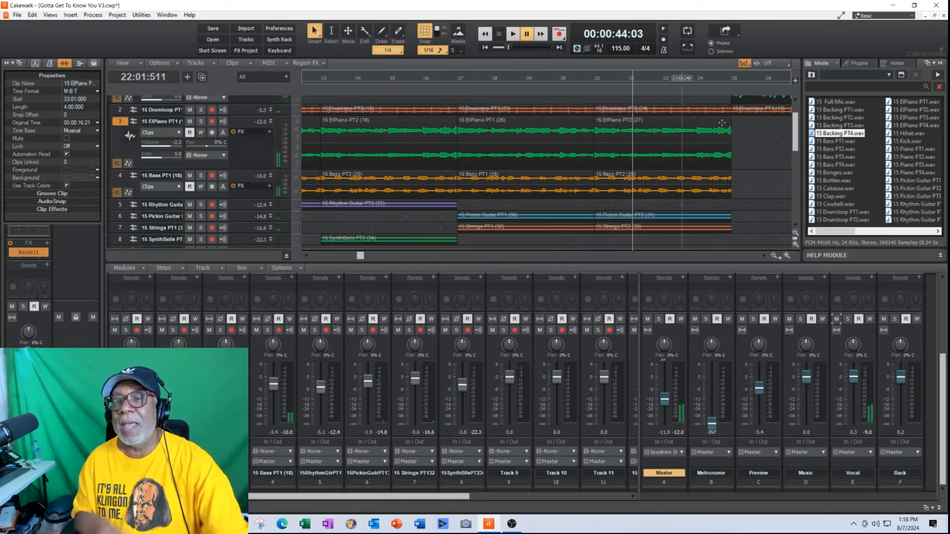
pyautogui.scroll(2, 797, 140)
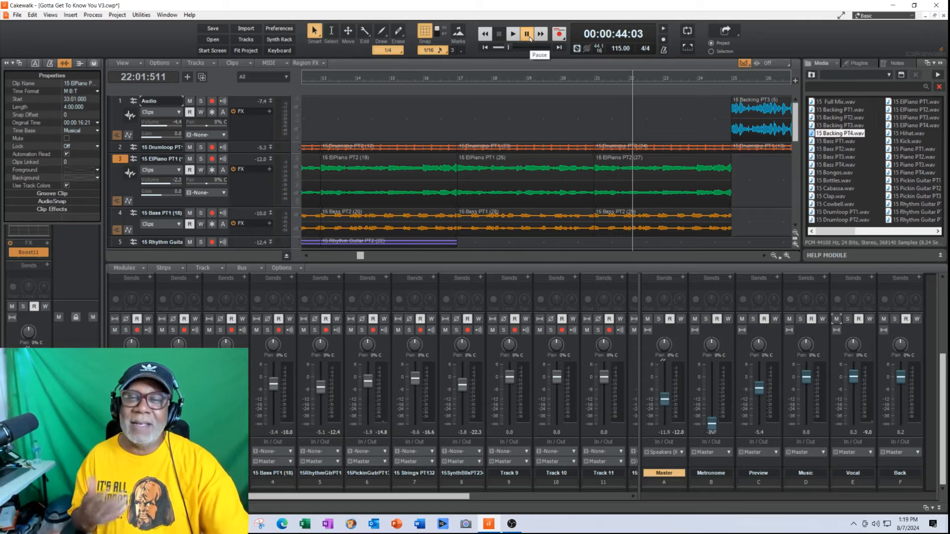
# Resume playback from bar 22, replay the passage from bar 31, and pause in bar 42.
pyautogui.moveTo(796, 134)
pyautogui.mouseDown()
pyautogui.moveTo(796, 143)
pyautogui.moveTo(794, 131)
pyautogui.mouseUp()
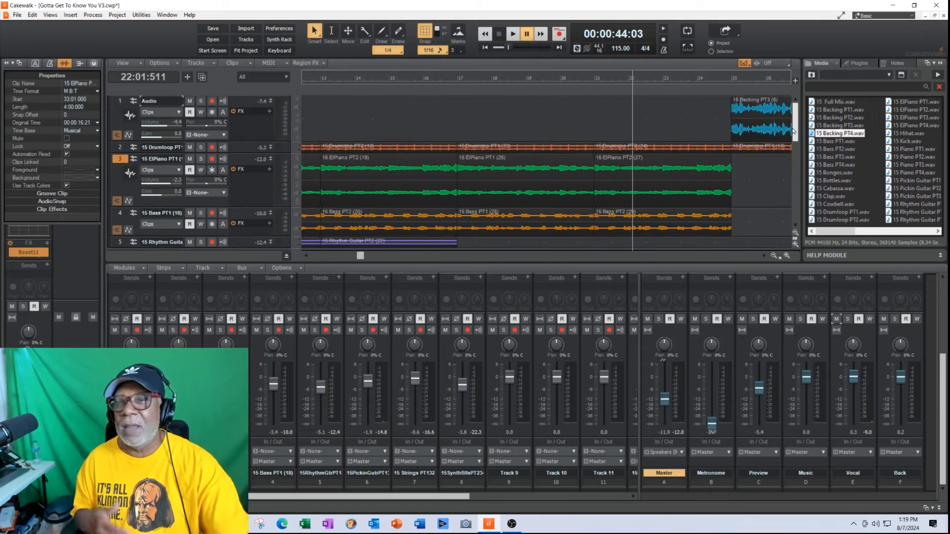
pyautogui.click(527, 36)
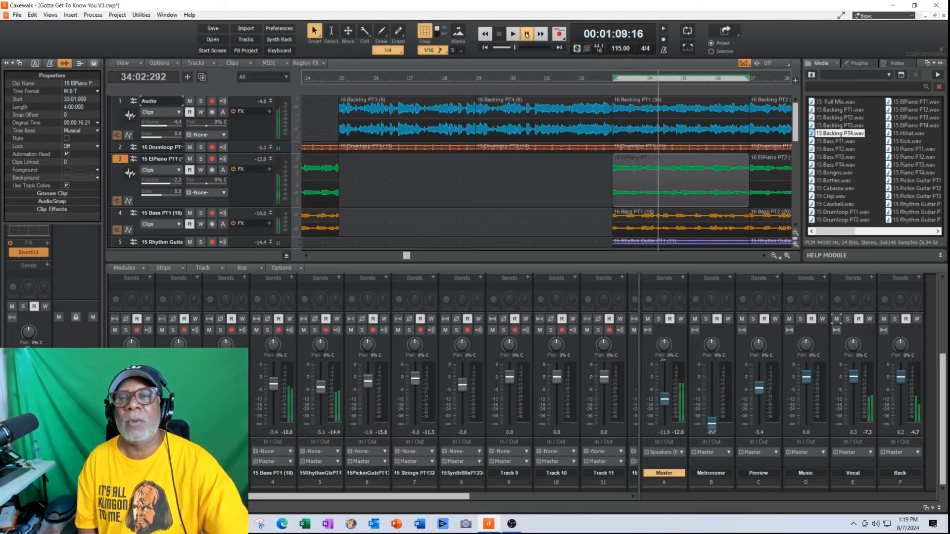
pyautogui.click(574, 79)
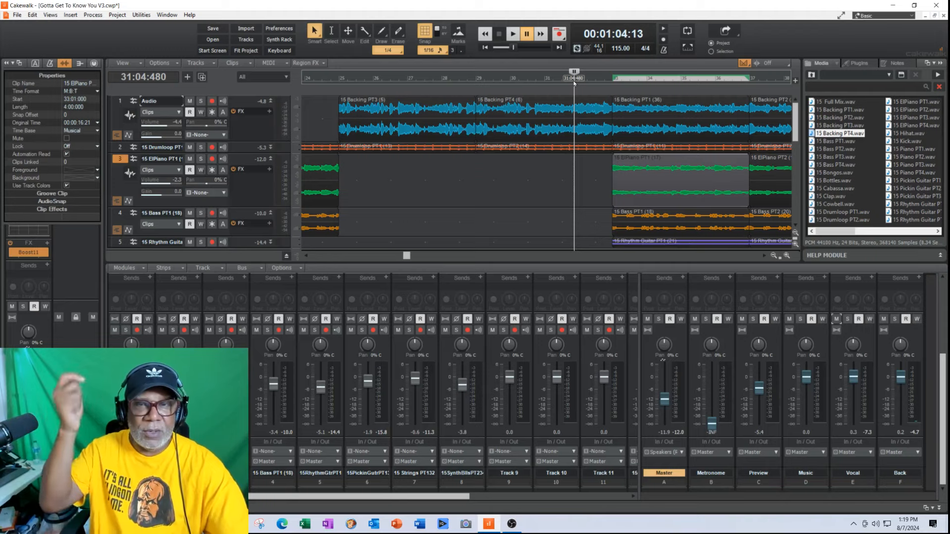
pyautogui.click(527, 36)
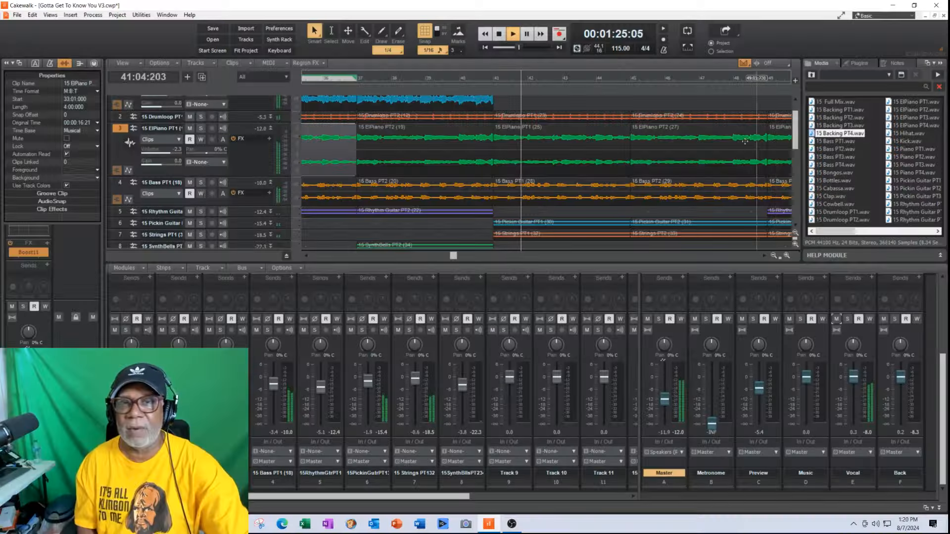
pyautogui.click(513, 34)
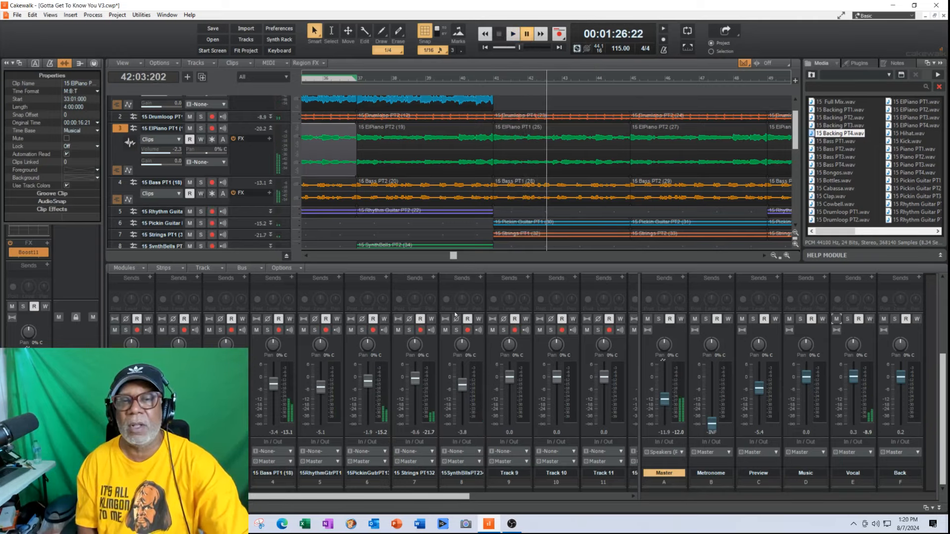
# Move ahead to the sections after bar 65, play across the change at bar 73, and pause in bar 81.
pyautogui.moveTo(453, 255); pyautogui.dragTo(511, 271)
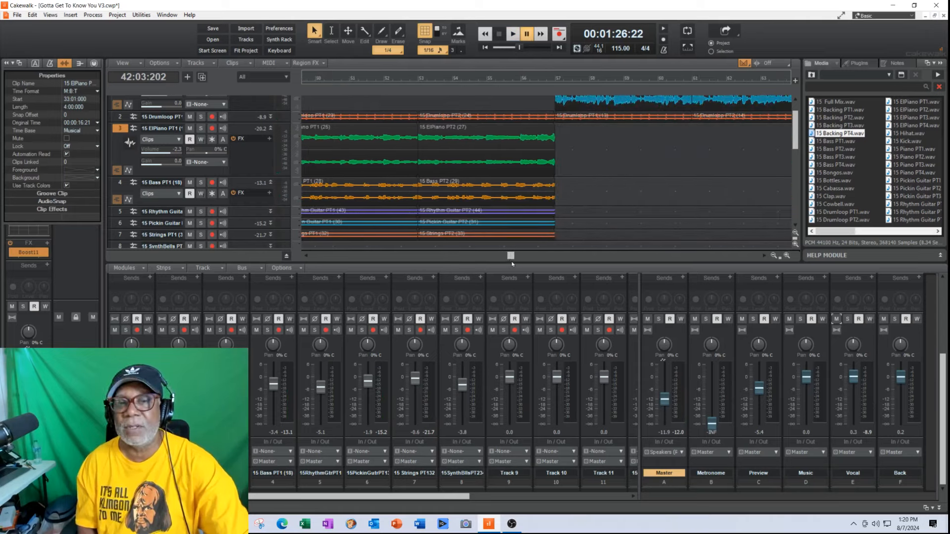
pyautogui.moveTo(511, 255); pyautogui.dragTo(553, 265)
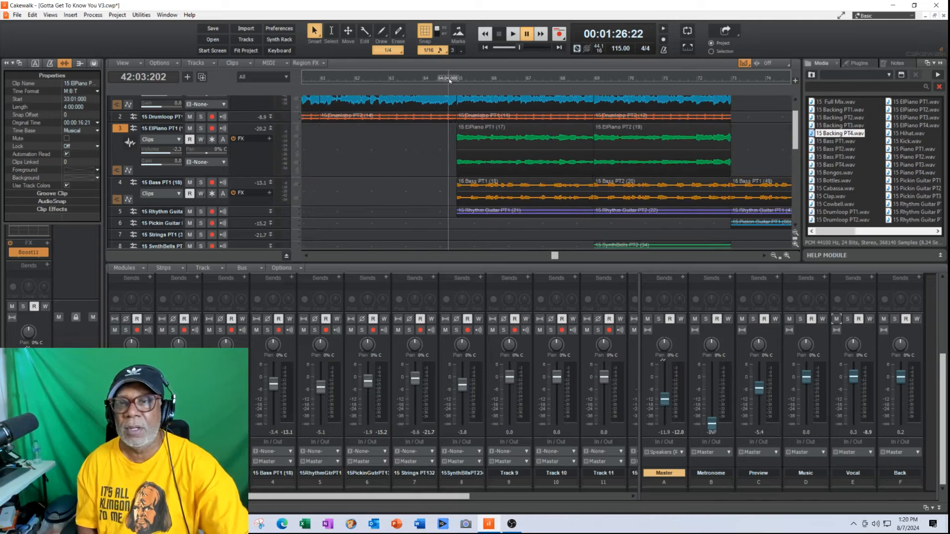
pyautogui.moveTo(555, 257); pyautogui.dragTo(572, 263)
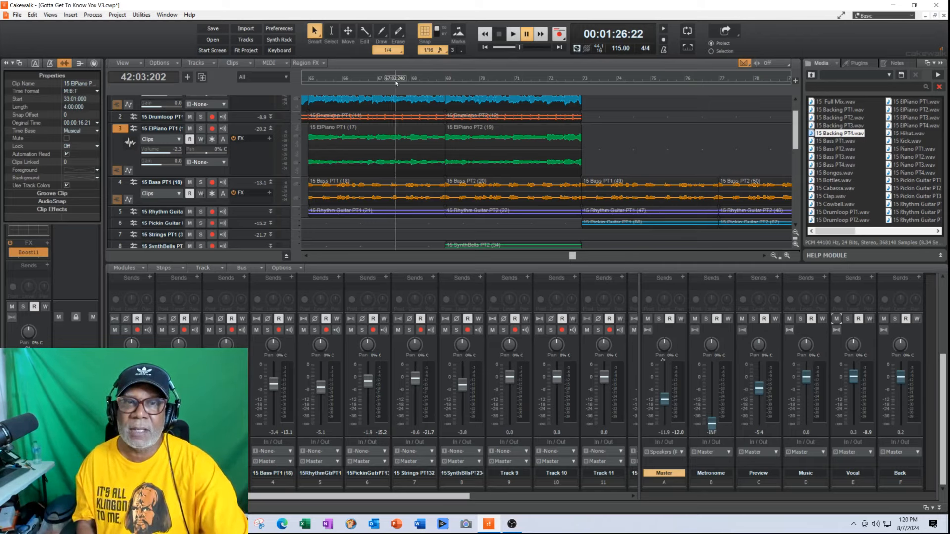
pyautogui.click(516, 37)
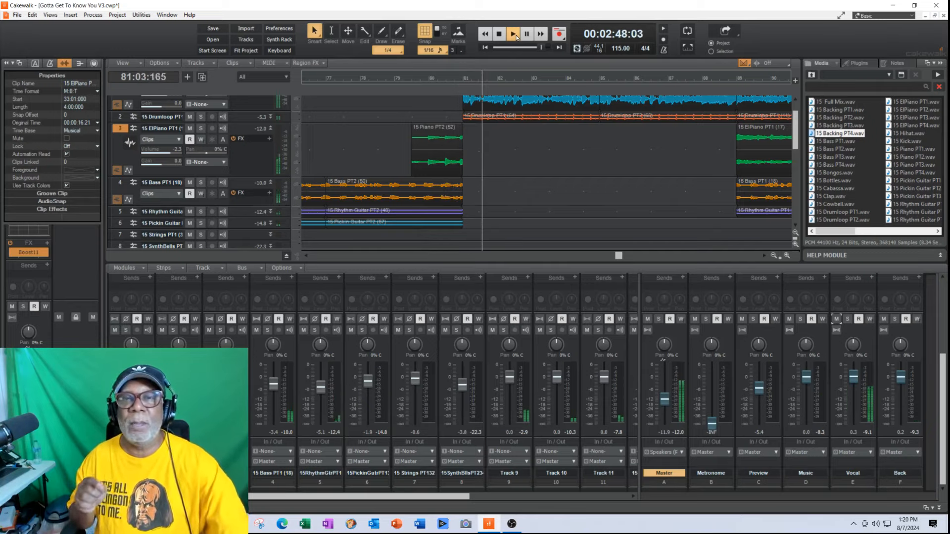
pyautogui.click(516, 37)
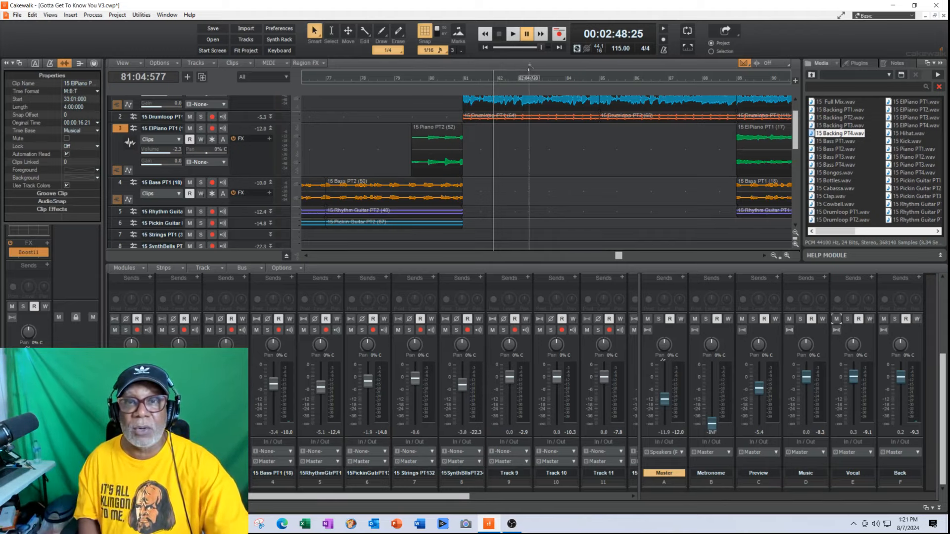
# Place the playhead in bar 78, play through the backing and drum loop section, and pause in bar 89.
pyautogui.click(383, 80)
pyautogui.click(513, 35)
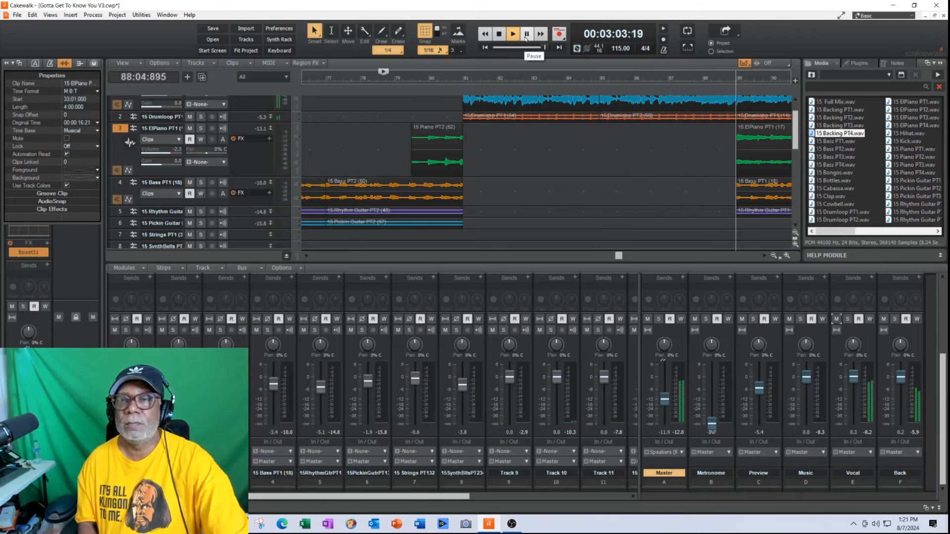
pyautogui.click(525, 39)
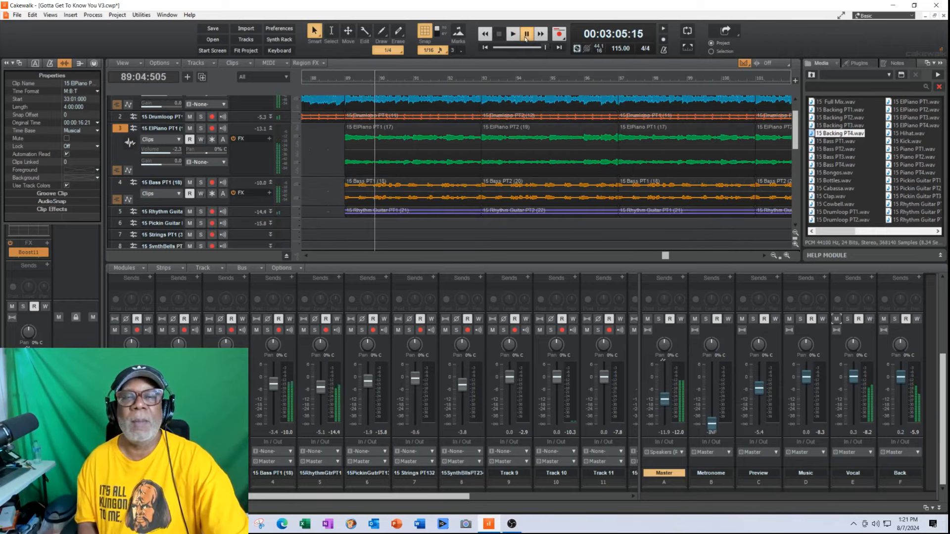
# Show the bus pane and examine the Master bus volume automation over the last bars of the song.
pyautogui.moveTo(666, 255); pyautogui.dragTo(663, 257)
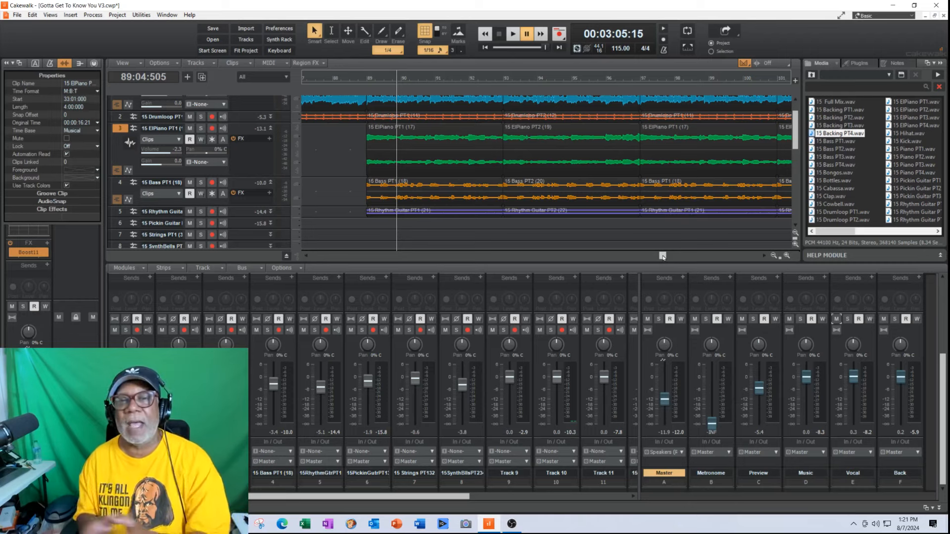
pyautogui.click(286, 256)
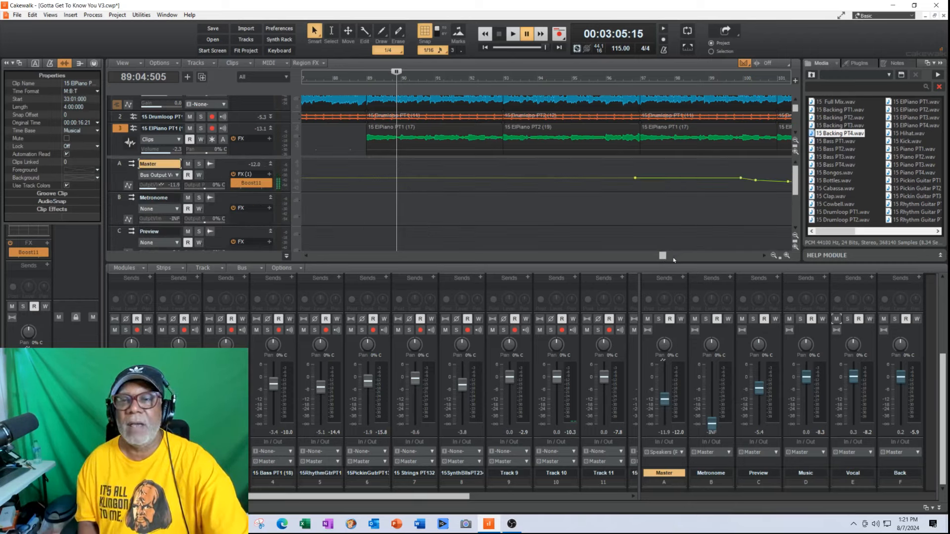
pyautogui.moveTo(663, 255); pyautogui.dragTo(691, 257)
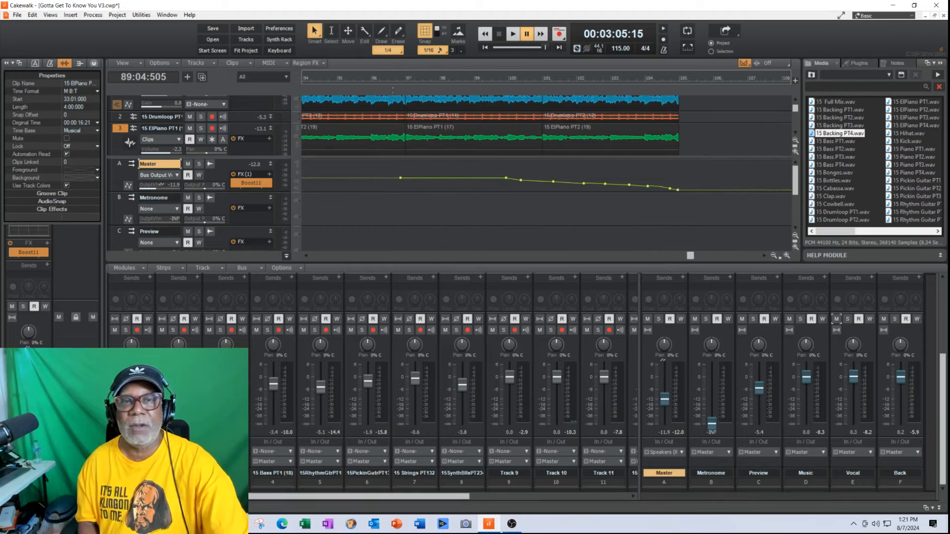
# Play the fade-out from bar 96, pause in bar 104, and hide the bus pane.
pyautogui.click(382, 82)
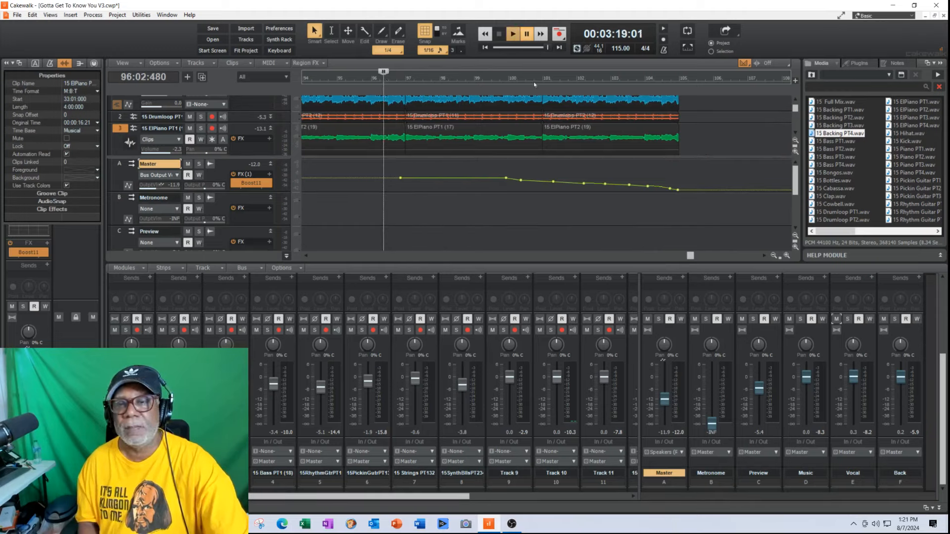
pyautogui.press('space')
pyautogui.moveTo(666, 399)
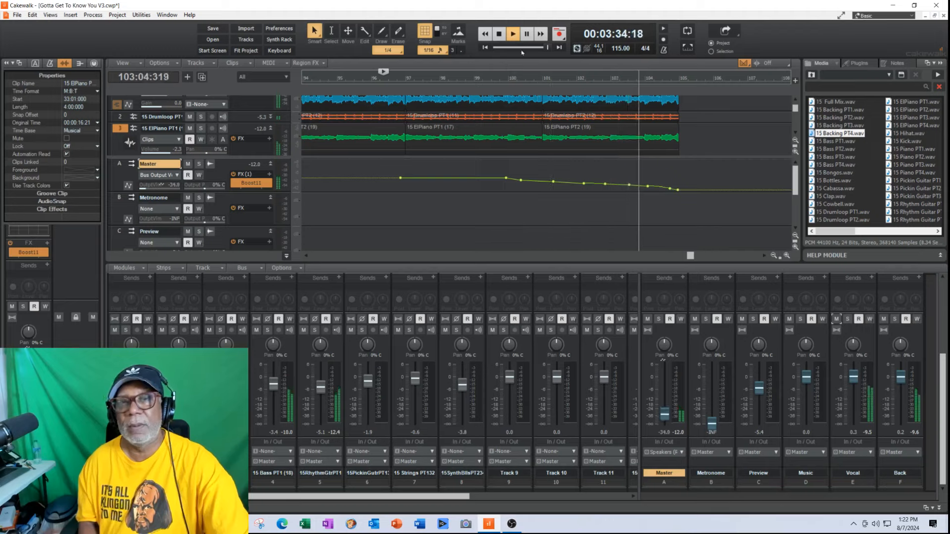
pyautogui.click(527, 36)
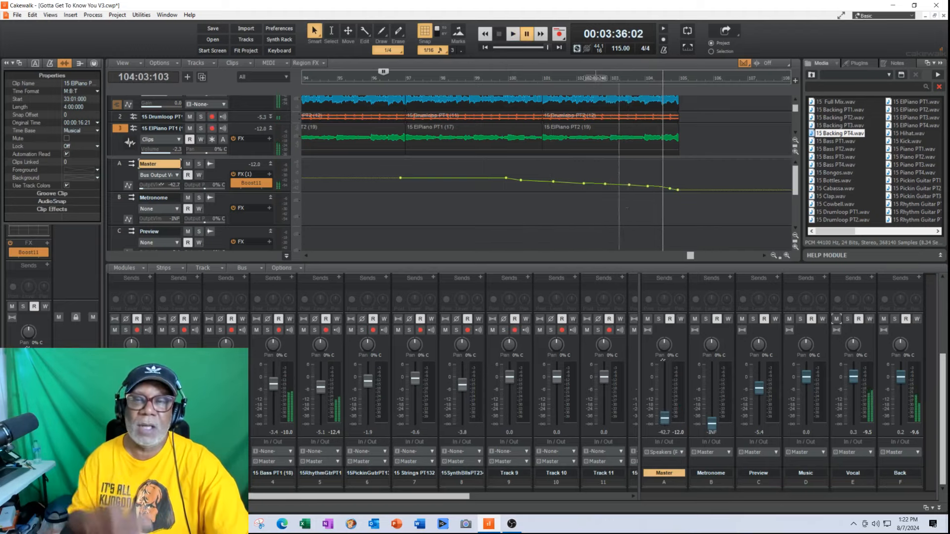
pyautogui.click(286, 256)
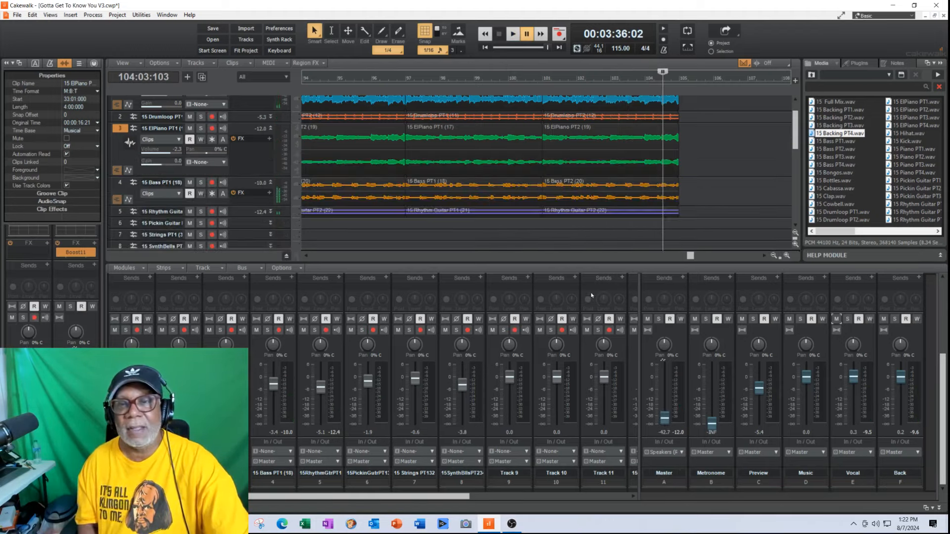
# Place the playhead in bar 3 at the song's start and compare the breakdown sections at bars 81 and 25.
pyautogui.moveTo(690, 257); pyautogui.dragTo(509, 257)
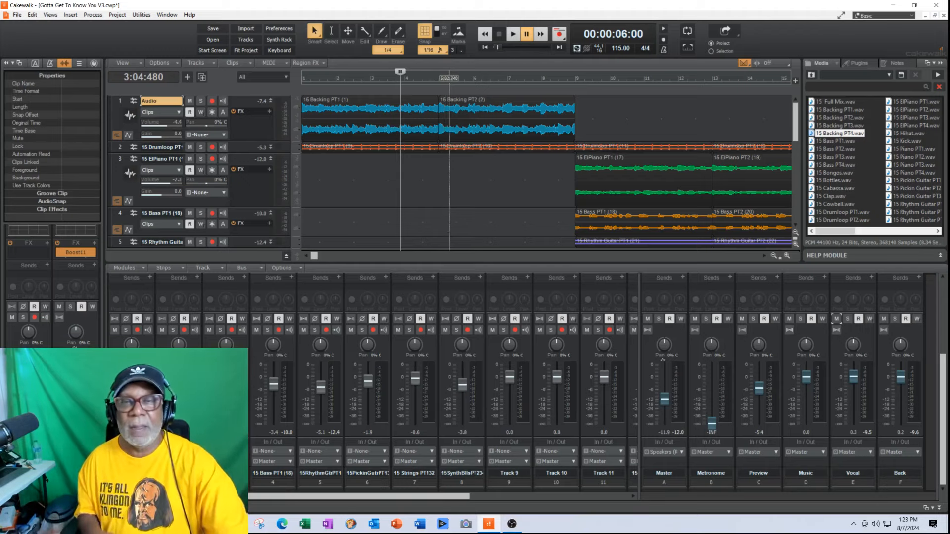
pyautogui.moveTo(314, 260); pyautogui.dragTo(633, 263)
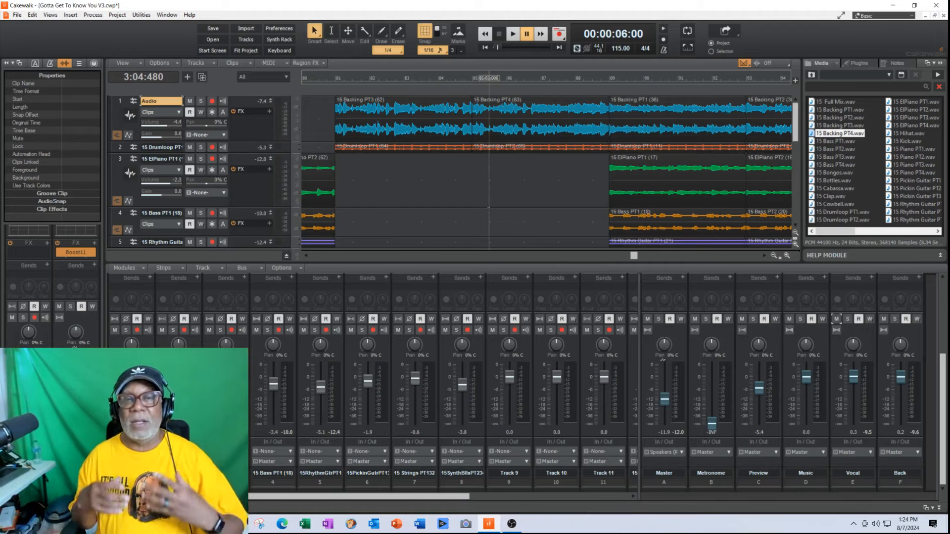
pyautogui.moveTo(633, 256); pyautogui.dragTo(398, 281)
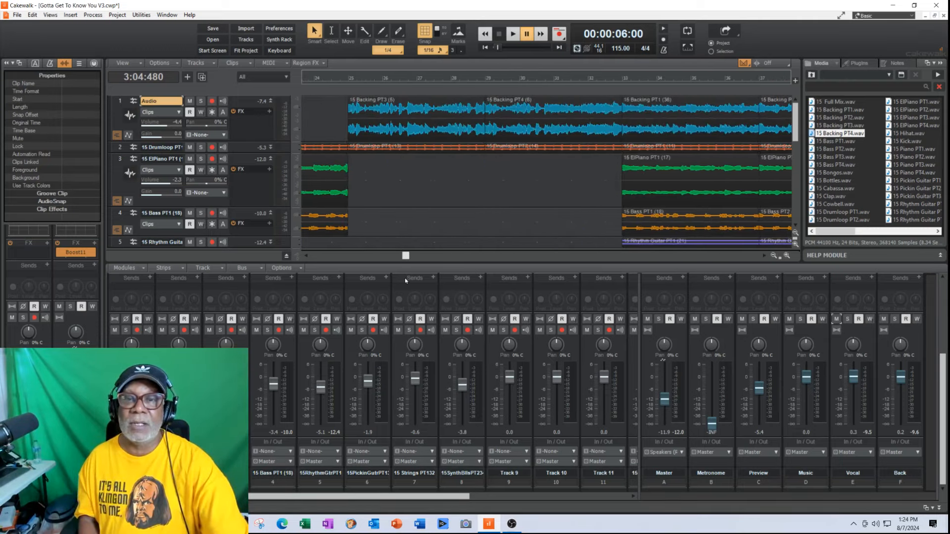
# Activate the Move tool, select the 15 ElPiano PT1 clip at bar 33, and show its Groove Clip properties.
pyautogui.click(348, 34)
pyautogui.click(658, 180)
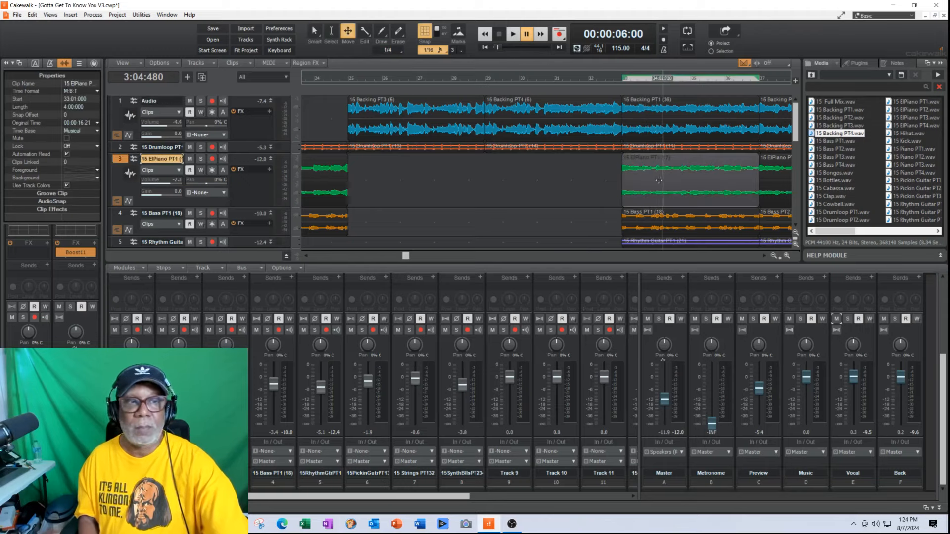
pyautogui.click(52, 194)
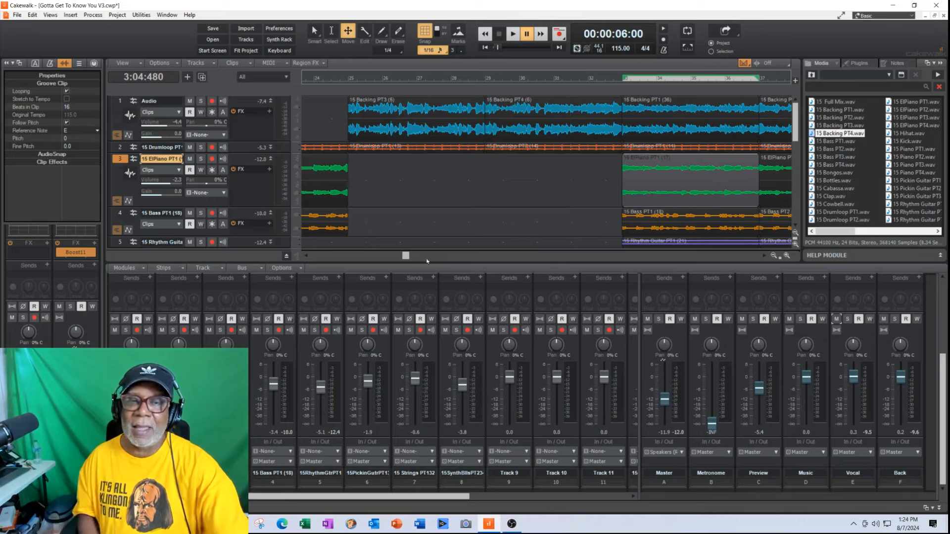
# Look over bars 44 to 57, select the Preview bus, and audition 15 Bass PT1.wav from the media browser.
pyautogui.moveTo(406, 255); pyautogui.dragTo(484, 264)
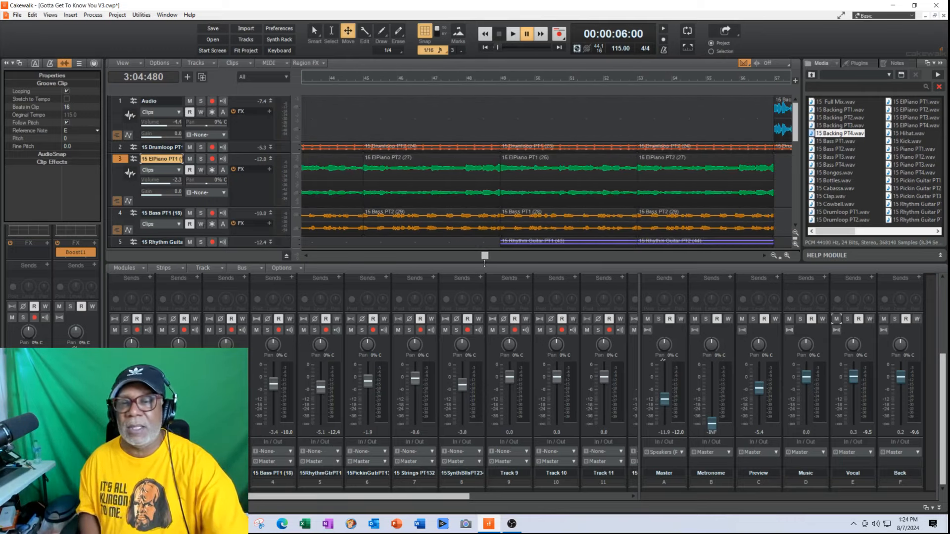
pyautogui.click(742, 350)
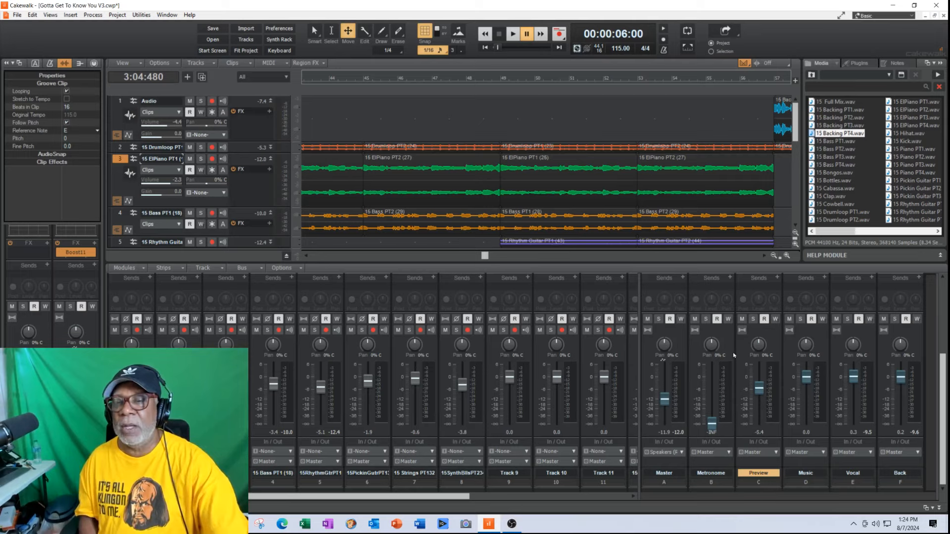
pyautogui.click(846, 141)
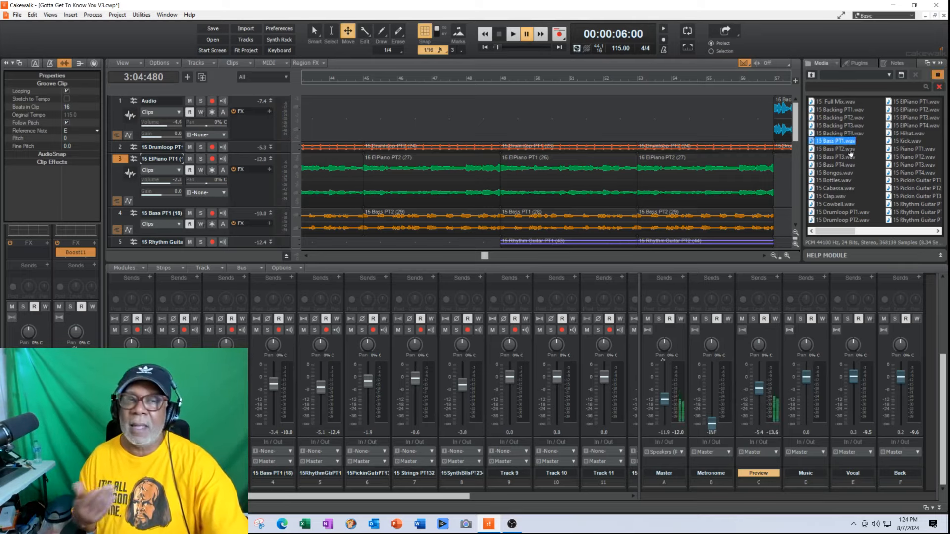
pyautogui.click(937, 76)
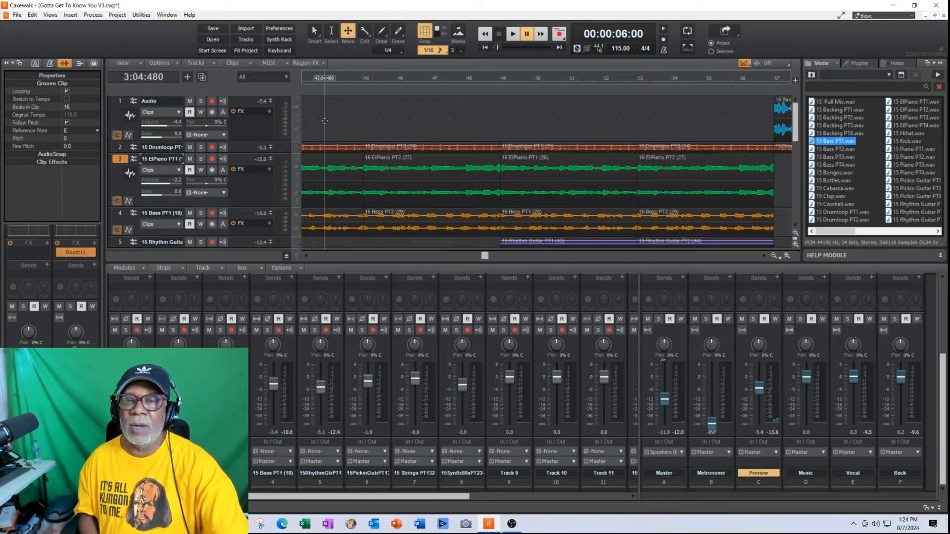
# Review the arrangement from the bar 25 breakdown to the end of the song, placing the playhead in bar 78.
pyautogui.hscroll(-5, 793, 150)
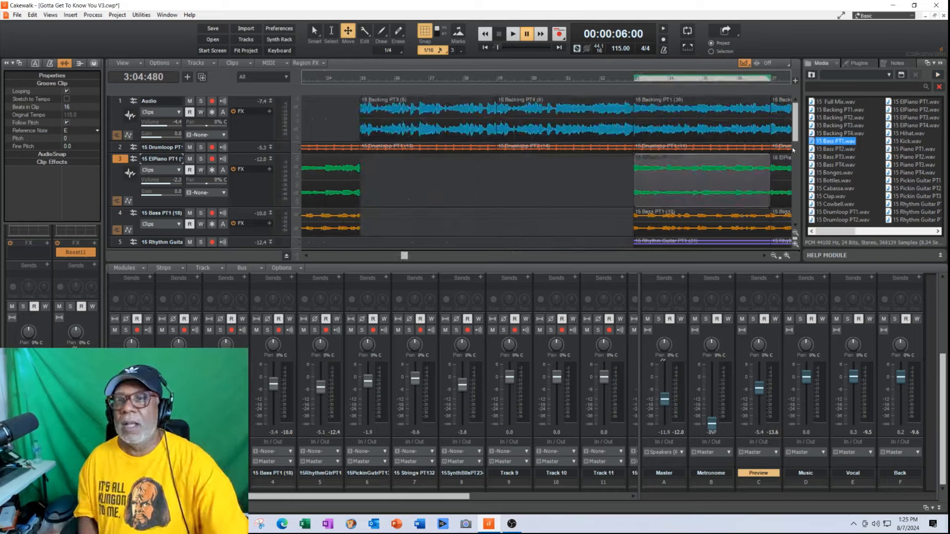
pyautogui.scroll(-3, 797, 124)
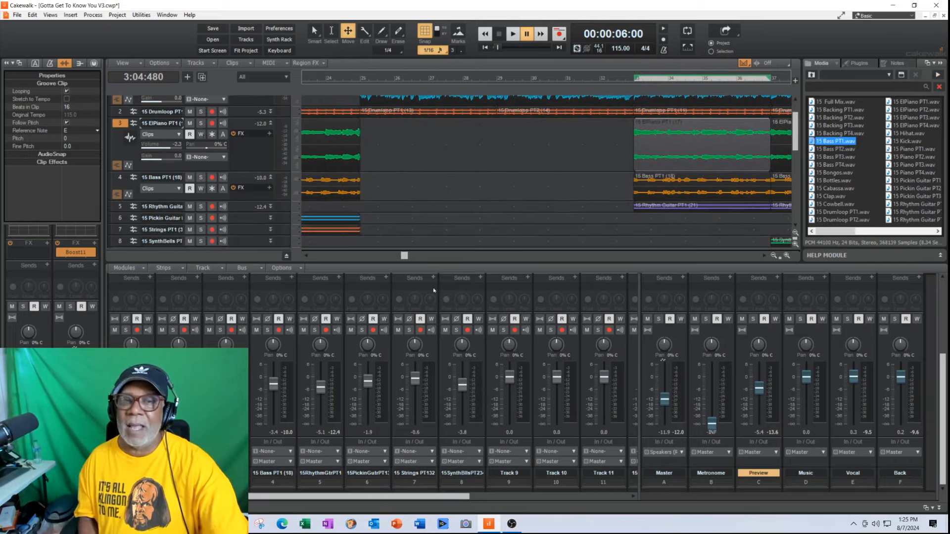
pyautogui.moveTo(404, 257); pyautogui.dragTo(655, 257)
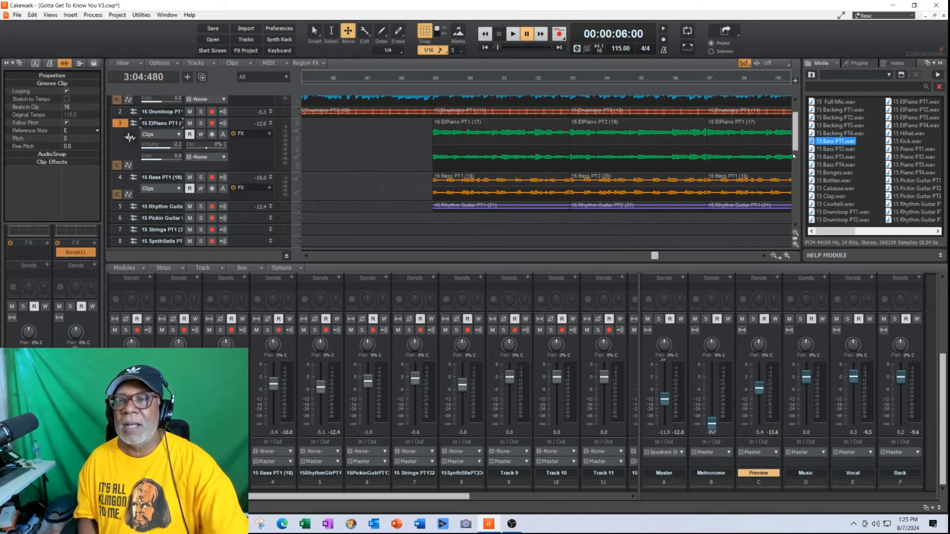
pyautogui.moveTo(797, 148); pyautogui.dragTo(797, 136)
pyautogui.moveTo(655, 258); pyautogui.dragTo(635, 257)
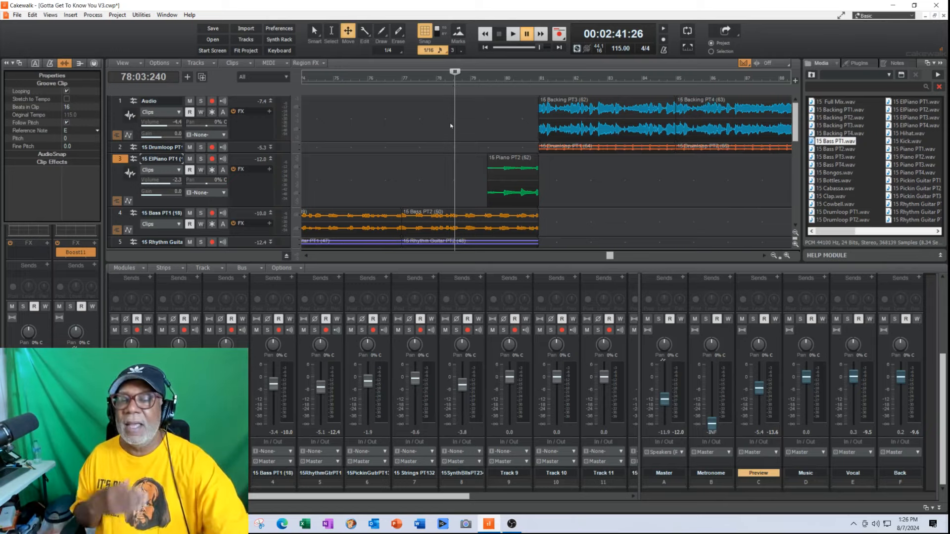
pyautogui.moveTo(611, 257); pyautogui.dragTo(689, 263)
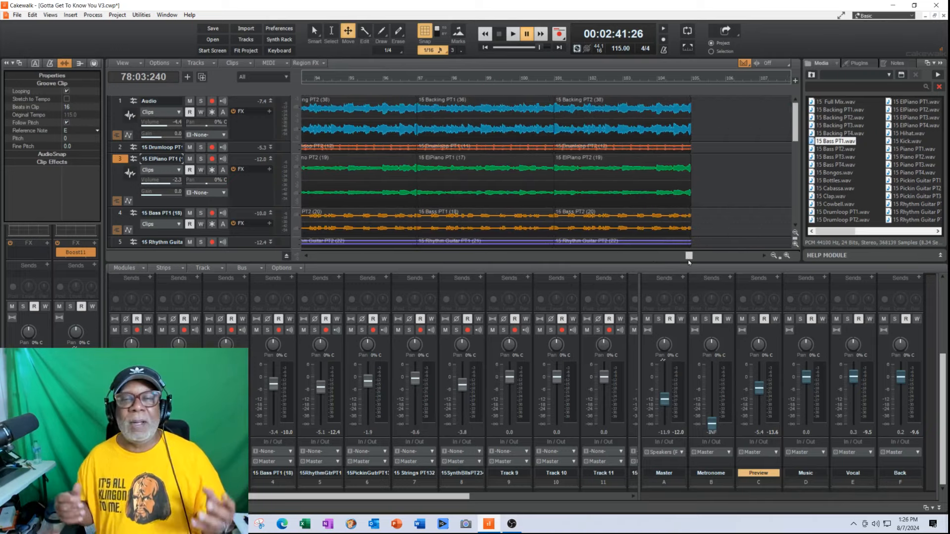